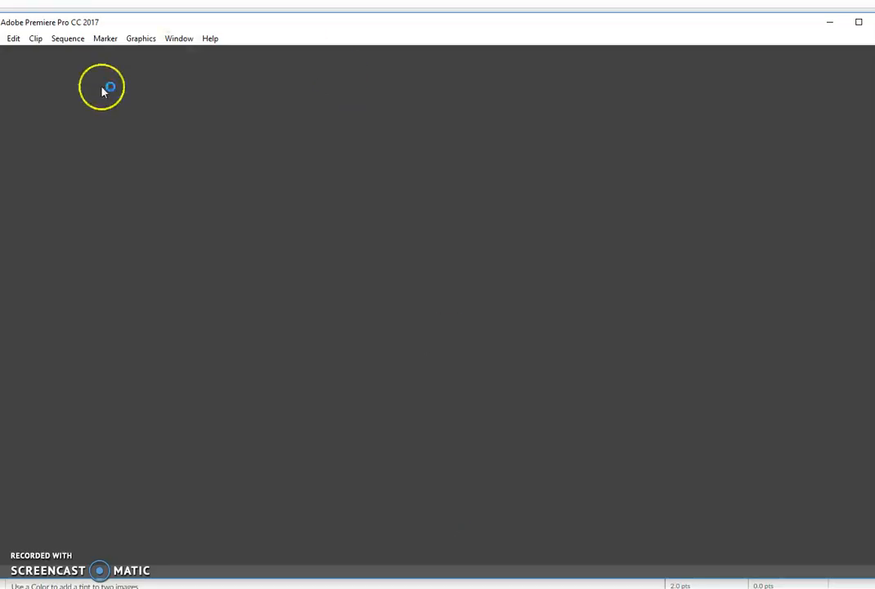
Step: Start a new project and browse to Term 4 video > camera shots & styles for its location
left_click_drag(225, 24, 252, 24)
left_click(20, 37)
mouse_move(6, 54)
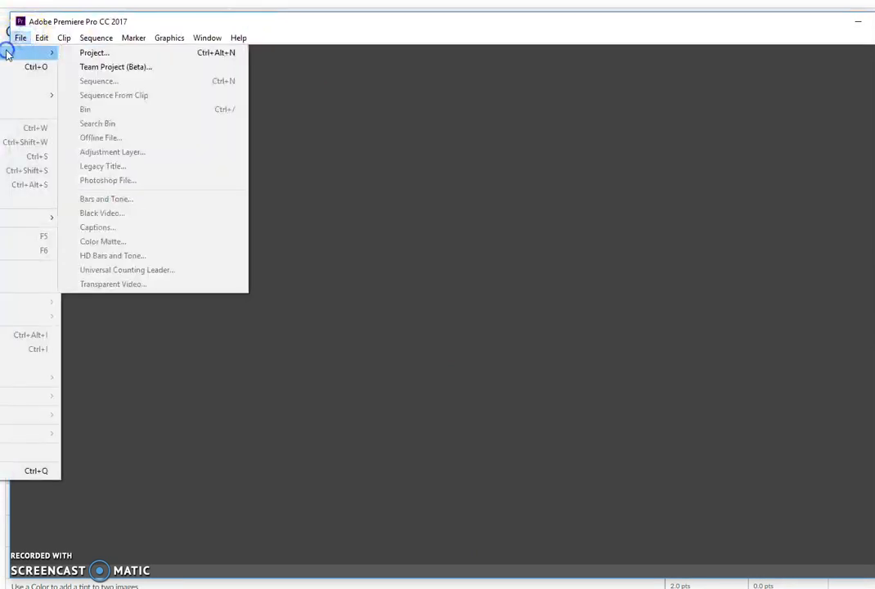
left_click(122, 52)
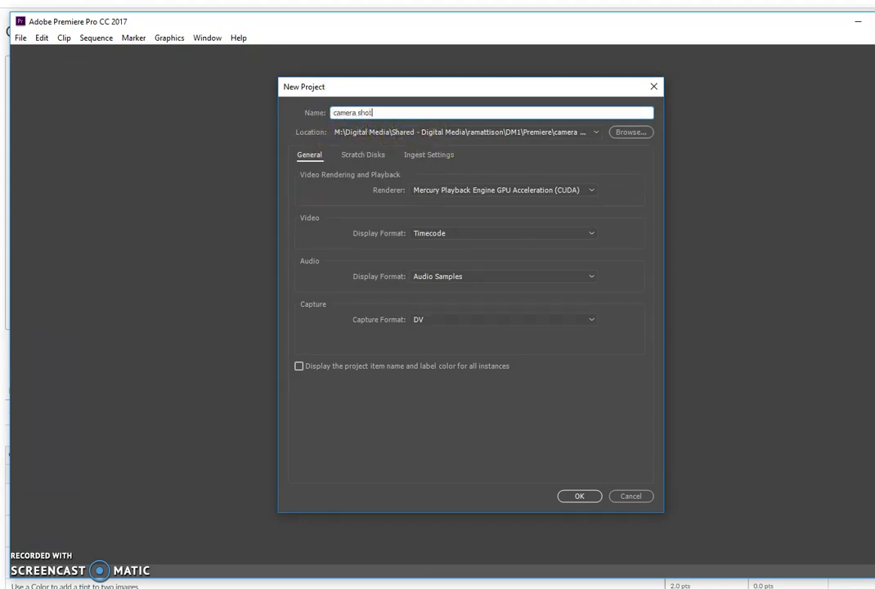
left_click(630, 132)
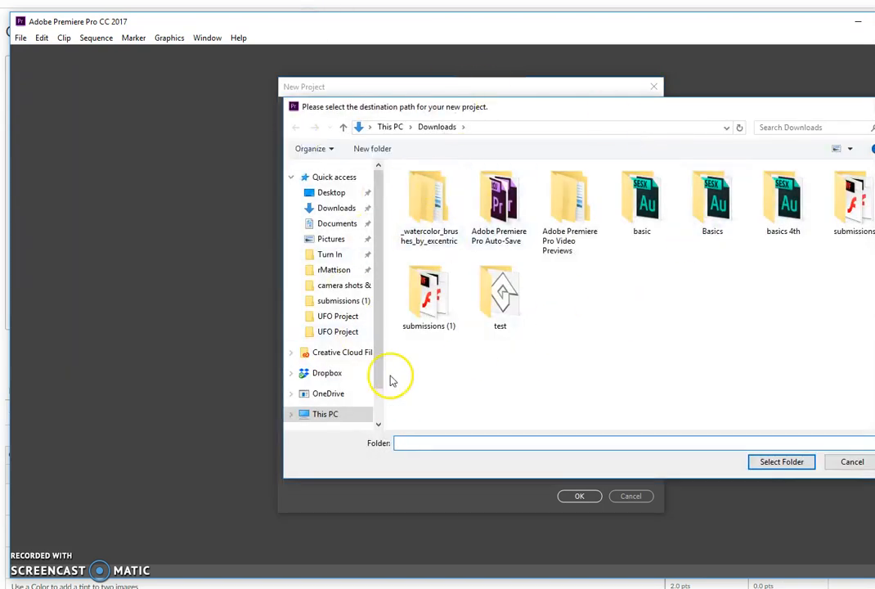
left_click(333, 271)
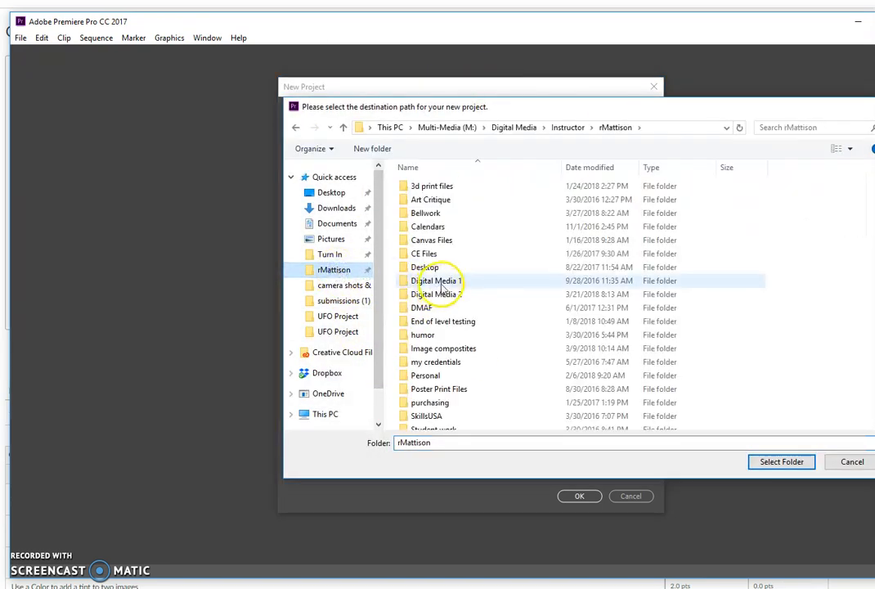
double_click(441, 283)
double_click(425, 268)
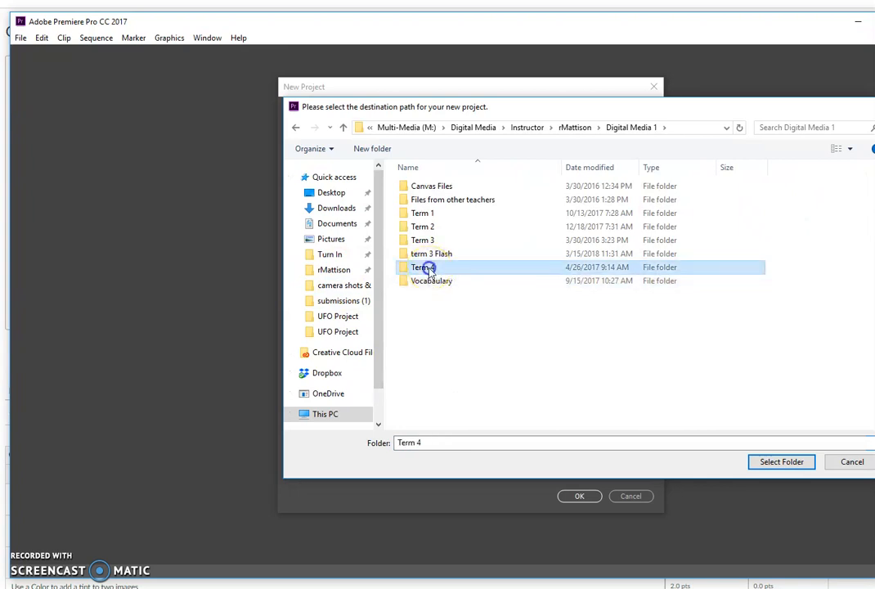
double_click(429, 257)
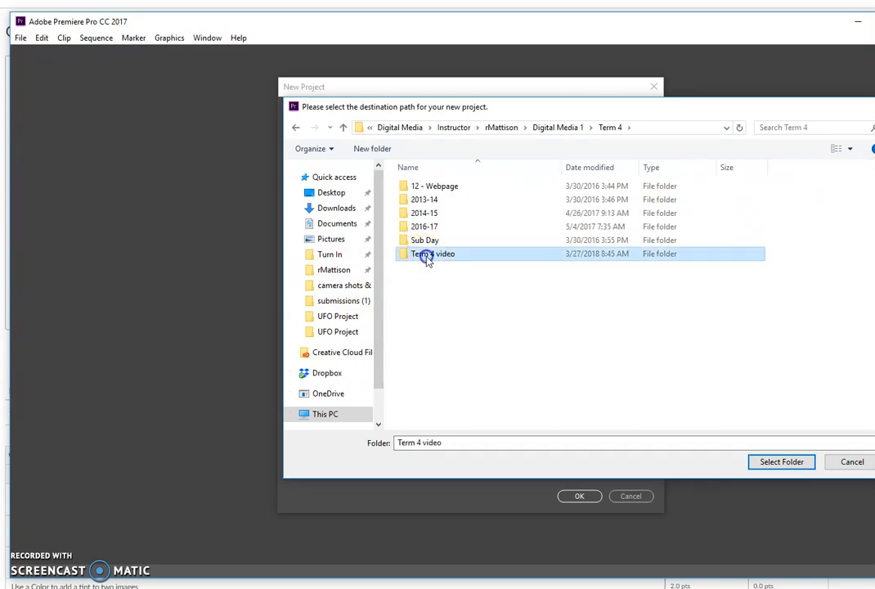
double_click(446, 187)
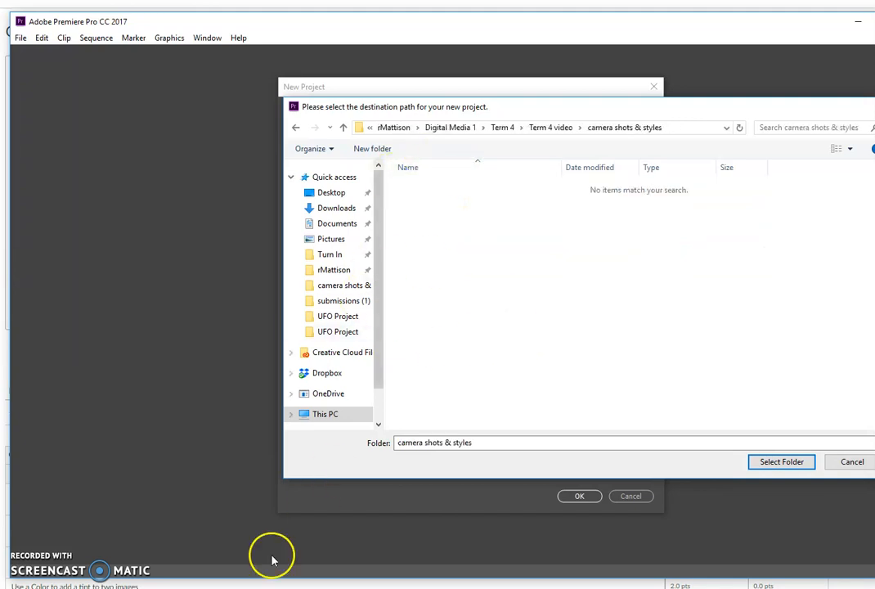
Step: Accept camera shots & styles as the location and create the camera shots project
key("alt+Tab")
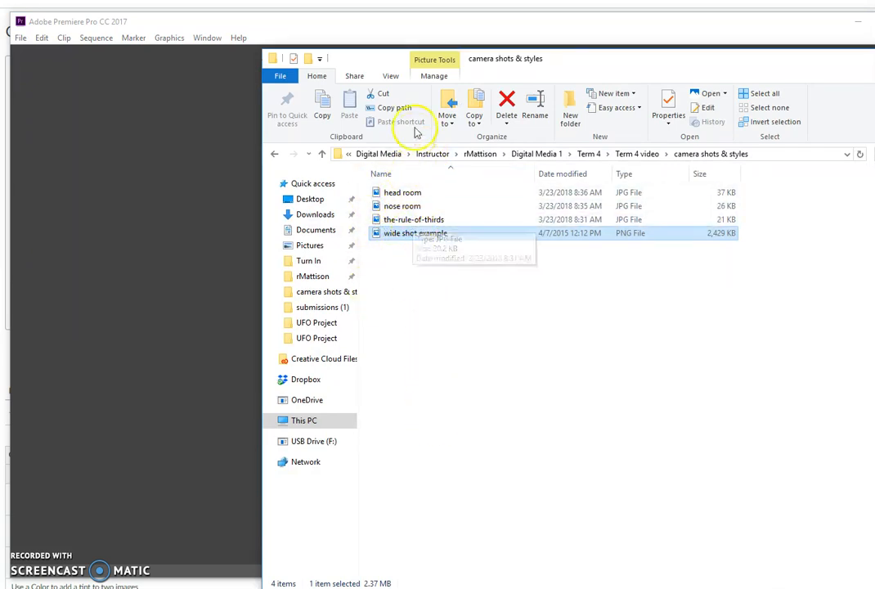
left_click(810, 43)
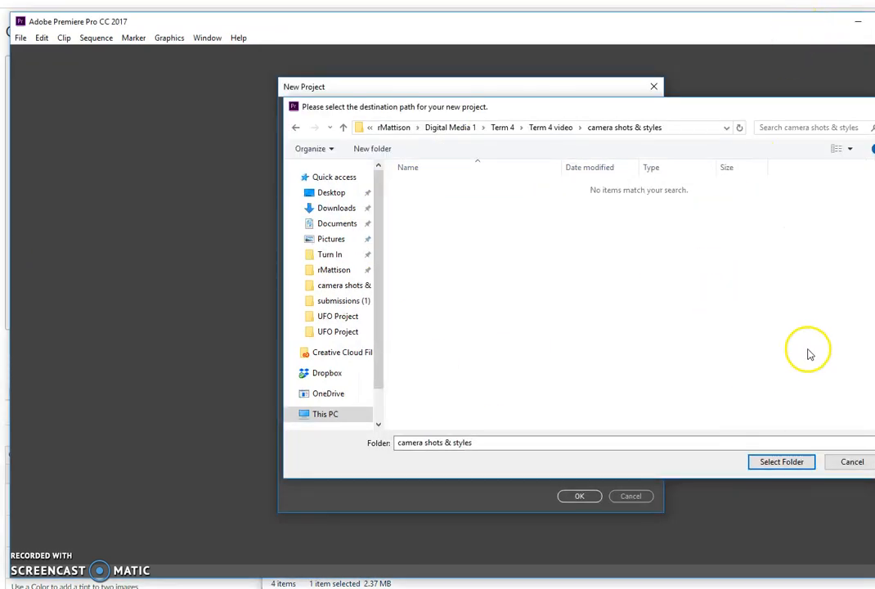
left_click(787, 463)
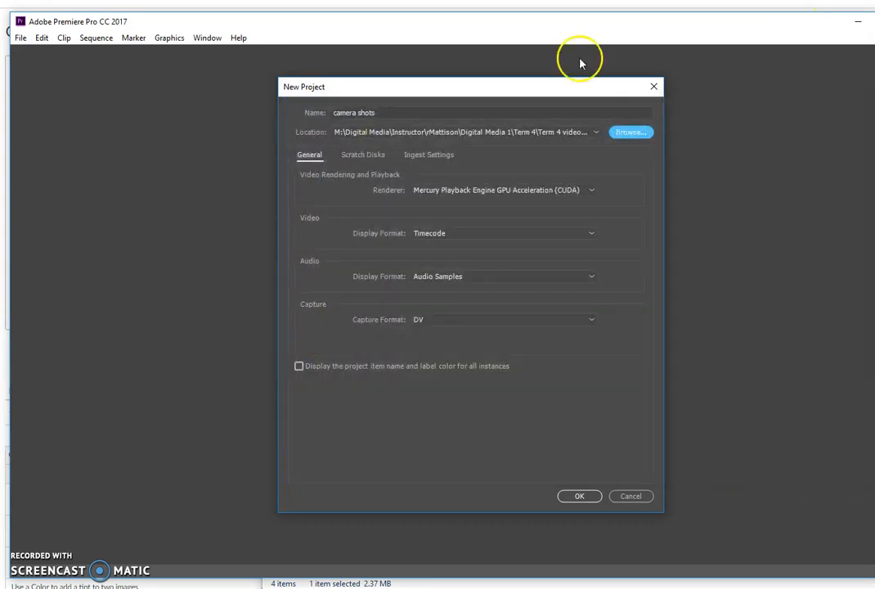
left_click(574, 492)
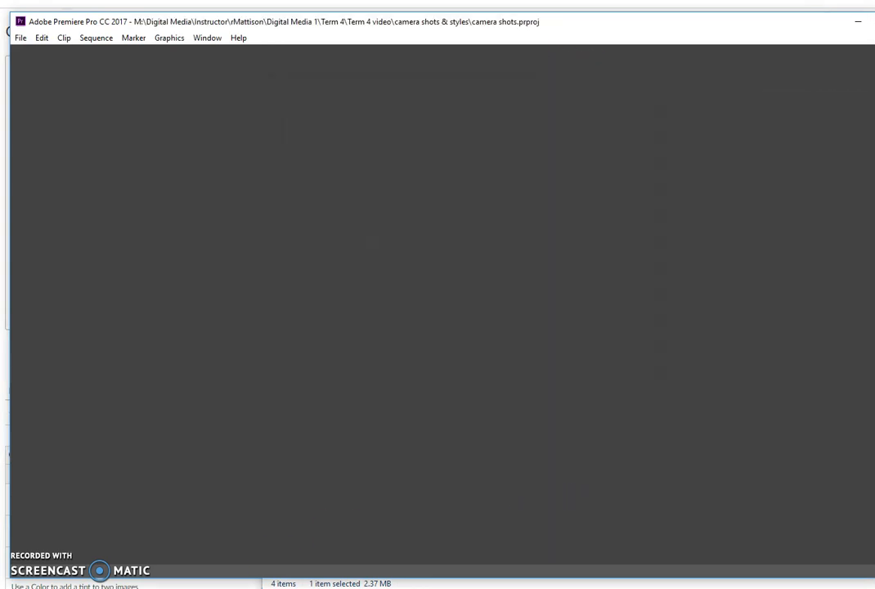
Step: Check camera shots.prproj in File Explorer, then return to Premiere's Editing workspace
left_click(280, 584)
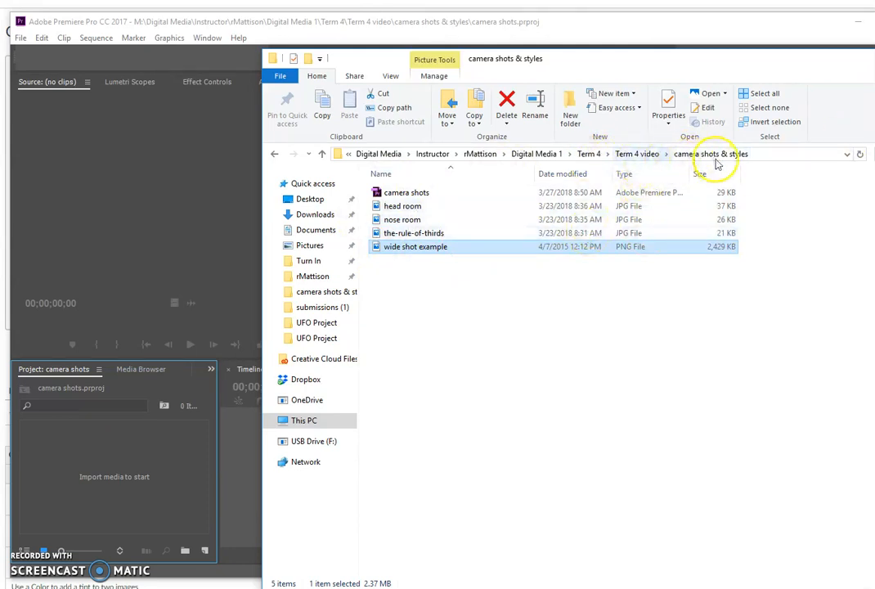
key("alt+Tab")
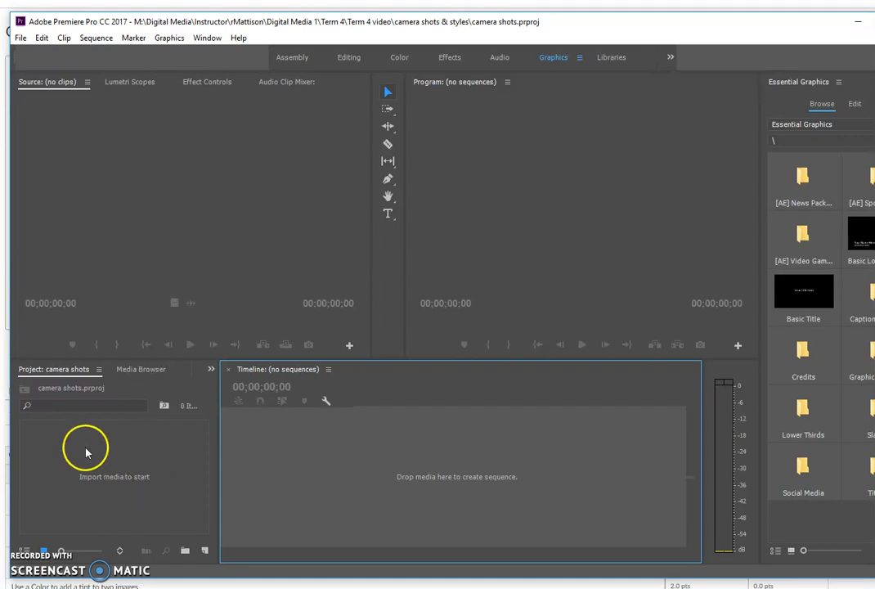
left_click(347, 58)
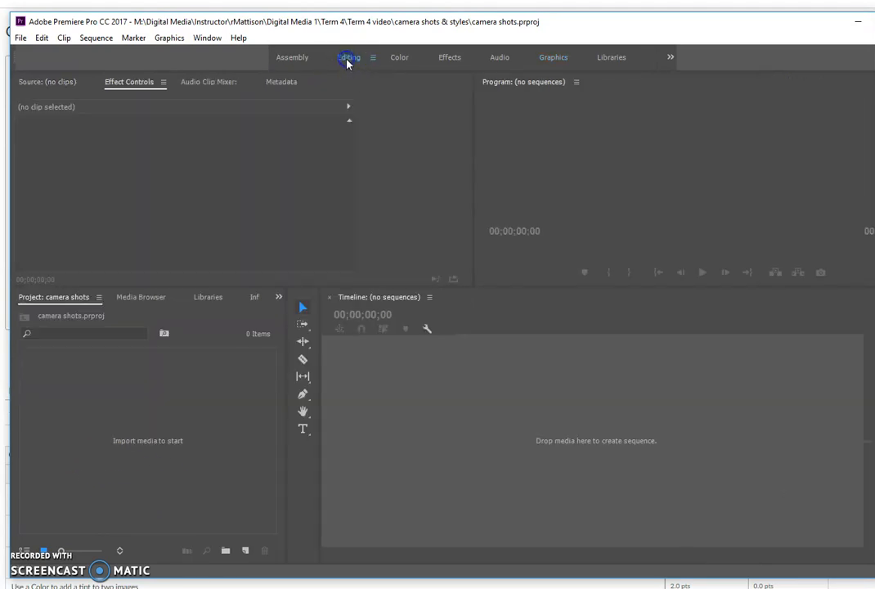
Step: Import the head room, nose room, the-rule-of-thirds and wide shot images from camera shots & styles
right_click(123, 459)
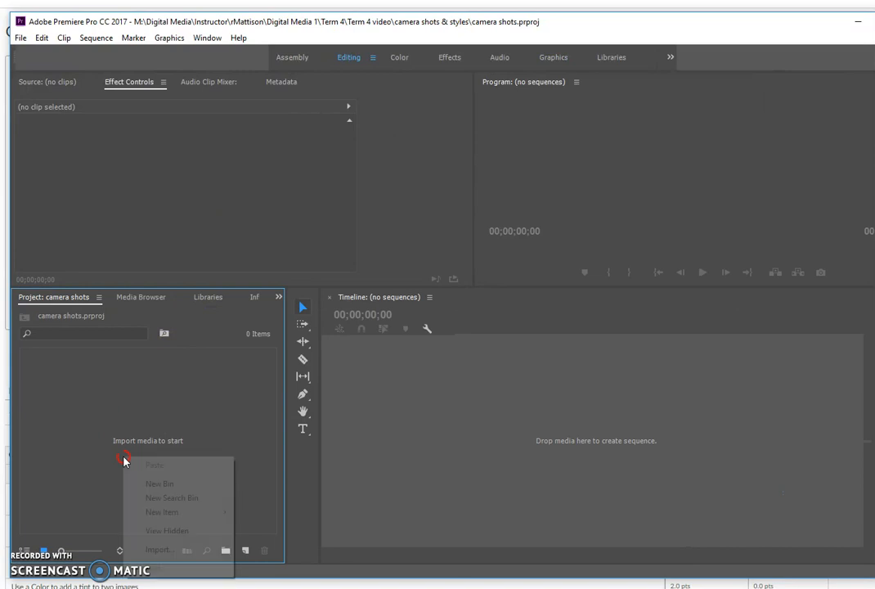
left_click(160, 549)
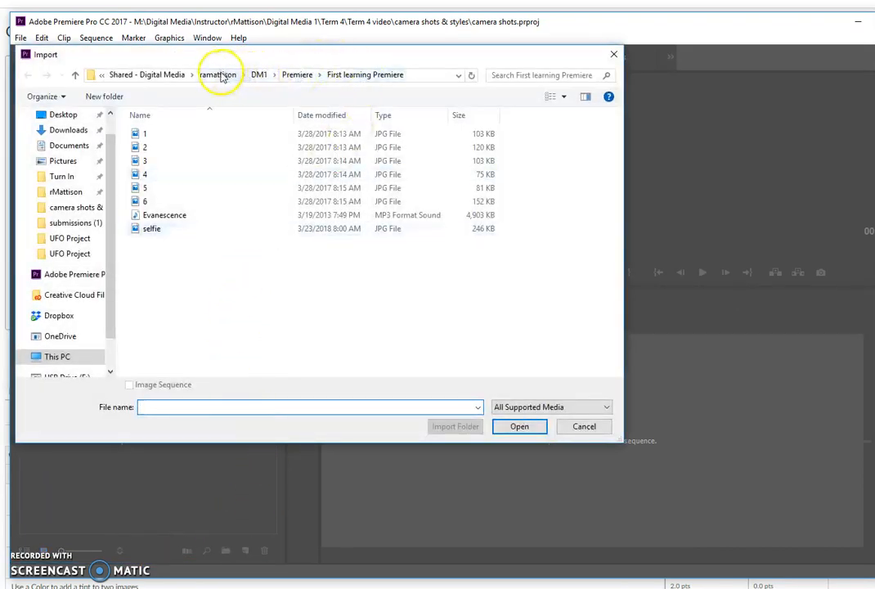
left_click(165, 75)
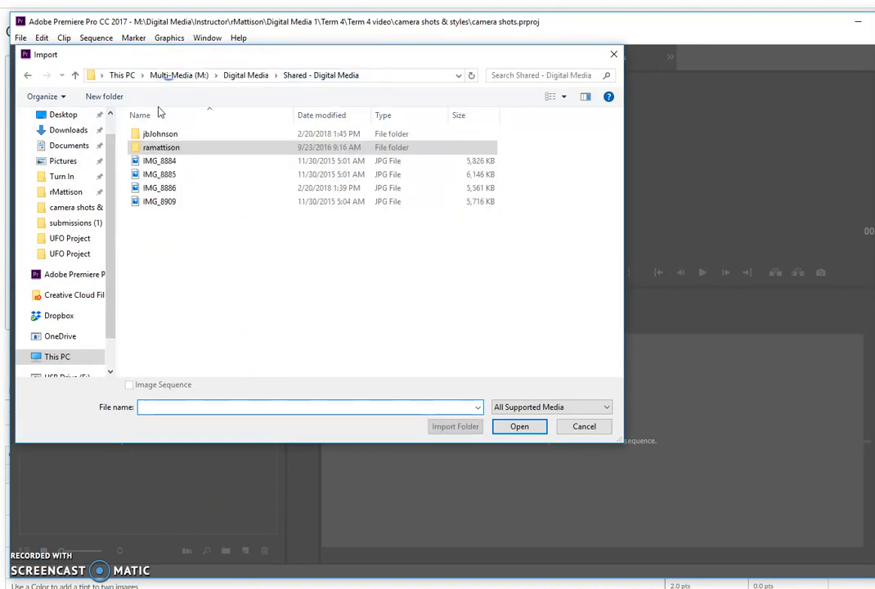
left_click(67, 192)
double_click(160, 229)
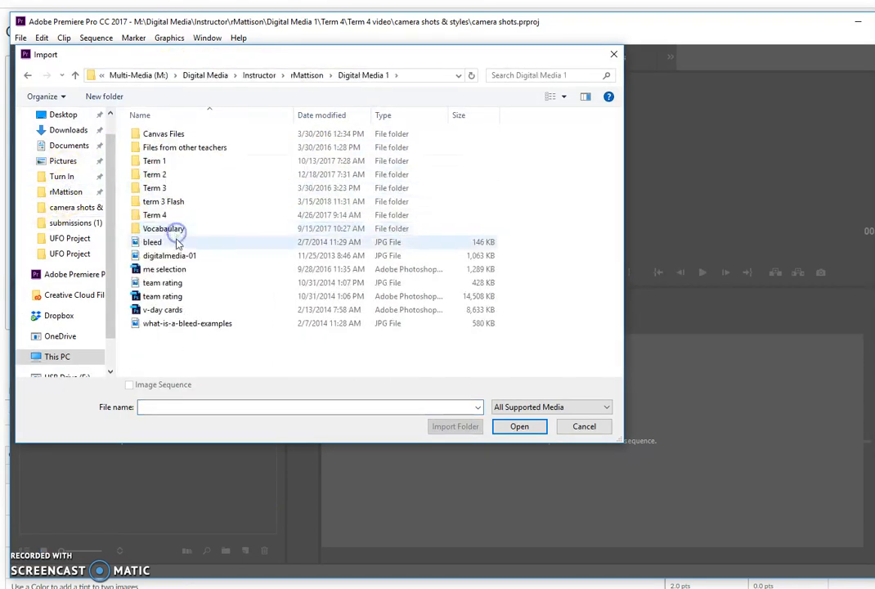
double_click(155, 215)
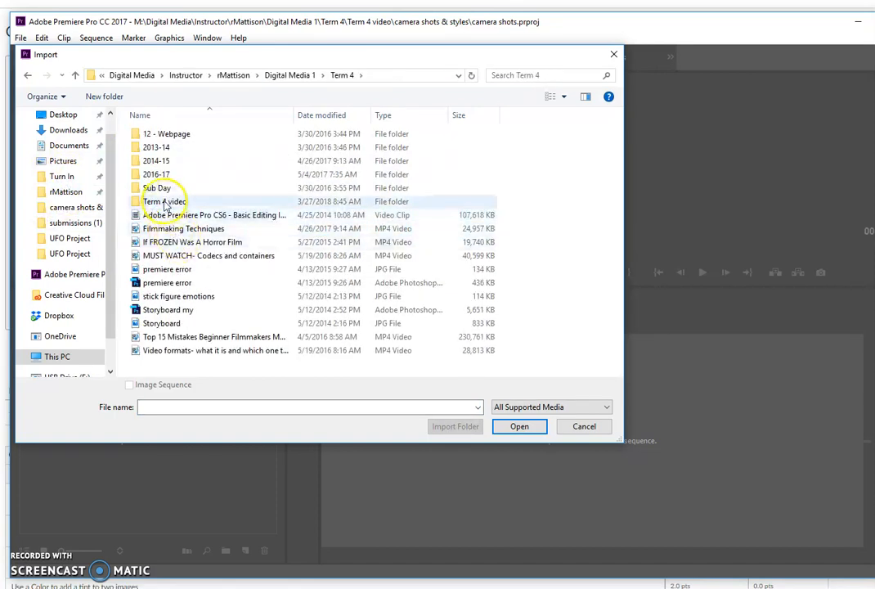
double_click(164, 201)
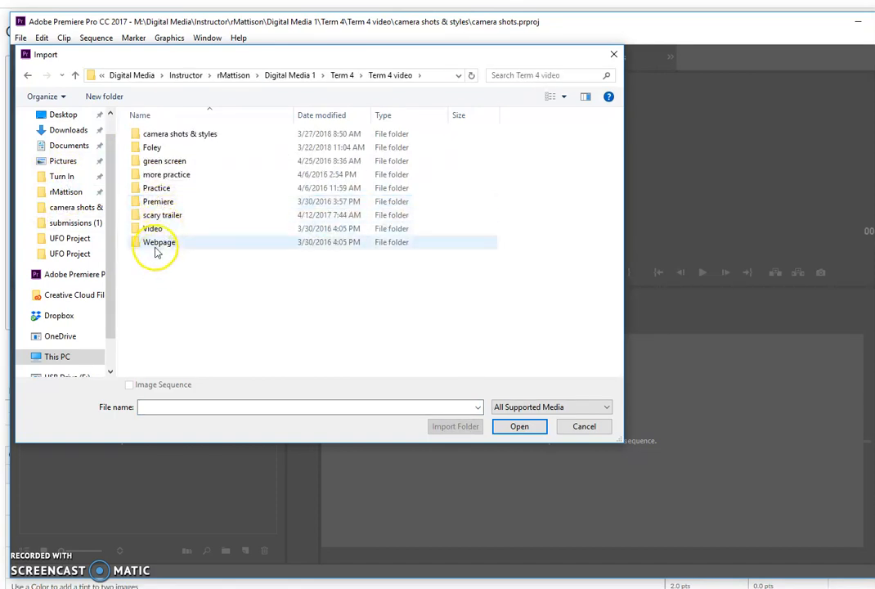
left_click(175, 136)
double_click(174, 136)
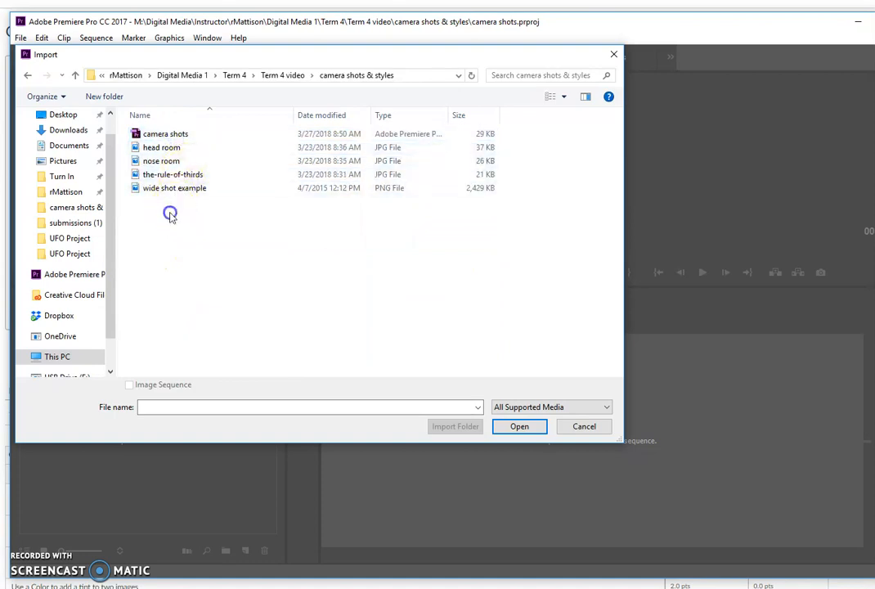
left_click_drag(170, 211, 159, 151)
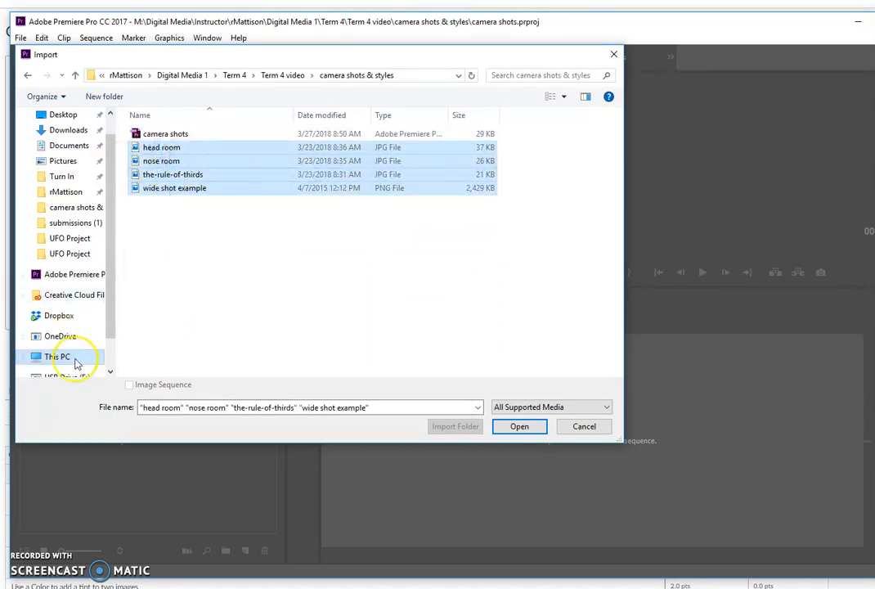
left_click(519, 427)
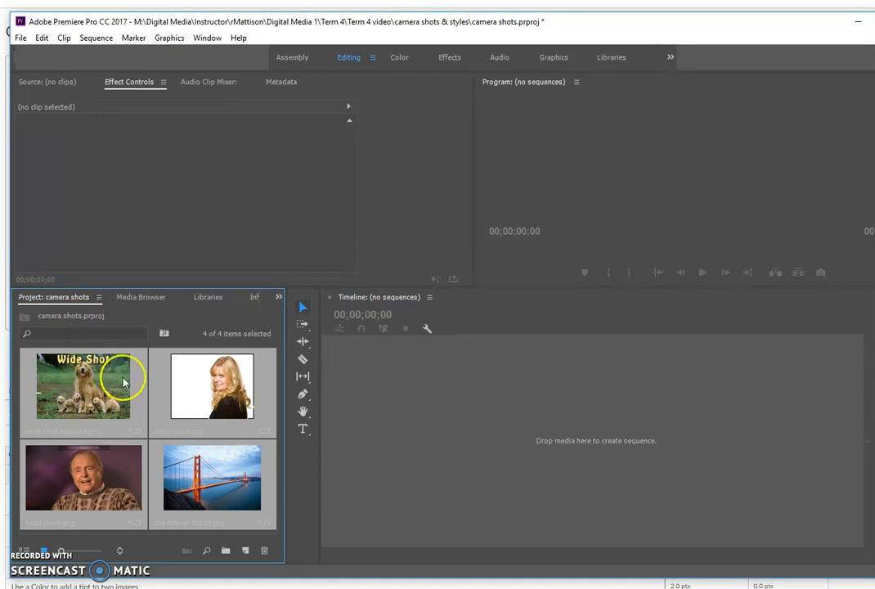
Step: Create a sequence from the four imported images on the timeline
left_click_drag(263, 380, 448, 432)
left_click_drag(528, 474, 498, 563)
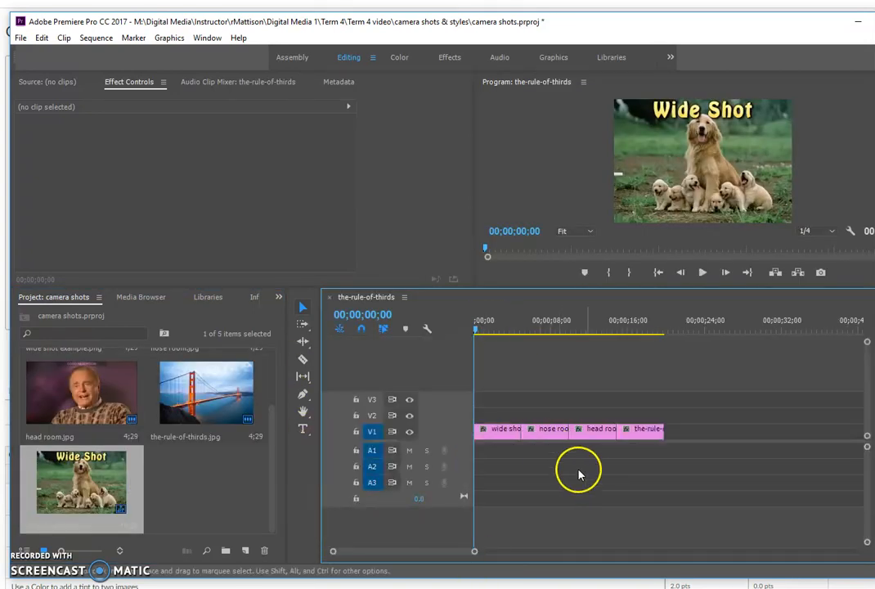
left_click_drag(497, 434, 528, 439)
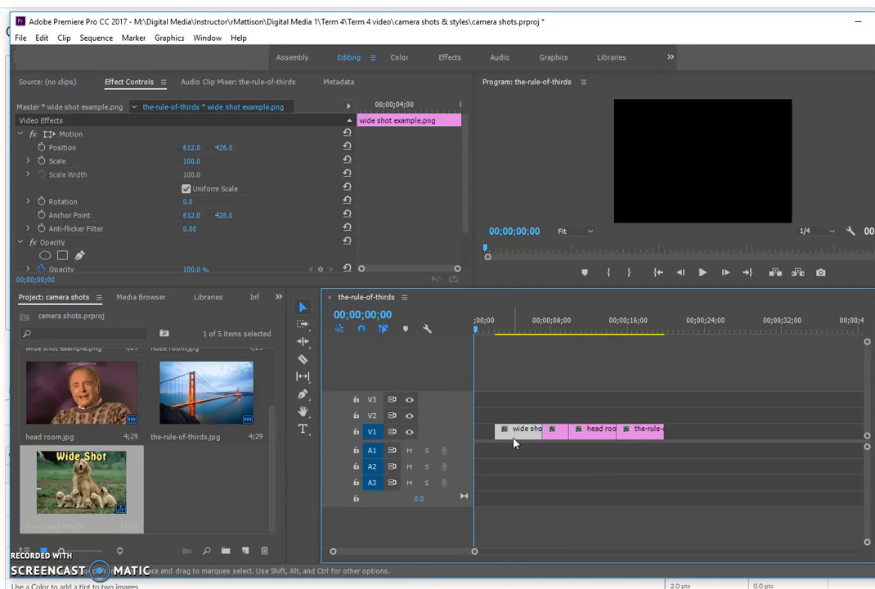
key("ctrl+z")
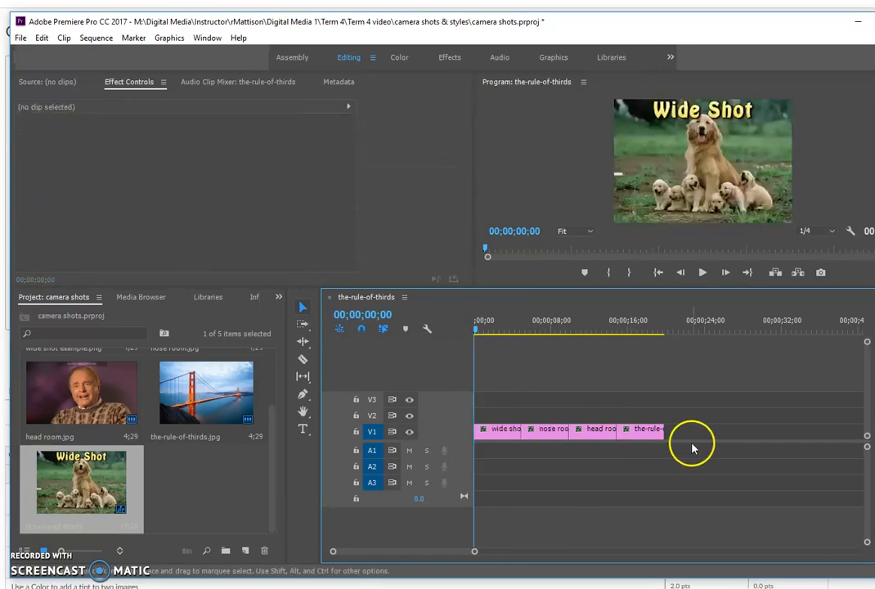
Step: Select all four V1 clips and slide them later, leaving a gap at the start
left_click_drag(682, 435, 489, 415)
left_click(304, 325)
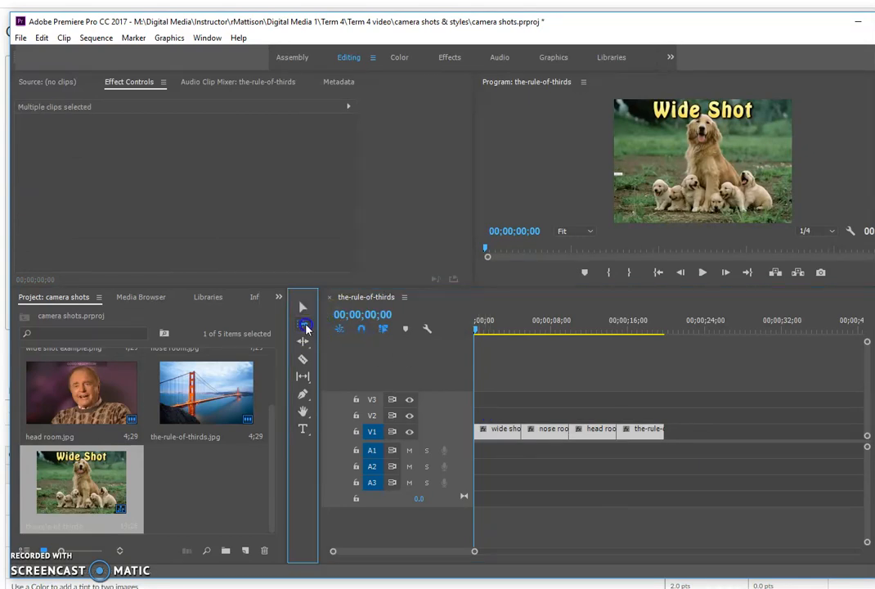
left_click(539, 467)
left_click(497, 430)
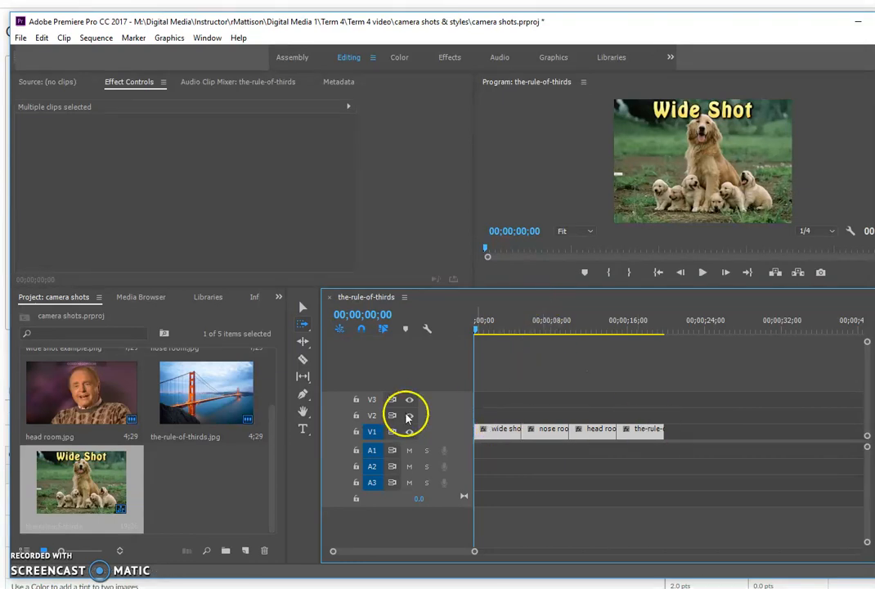
left_click(303, 309)
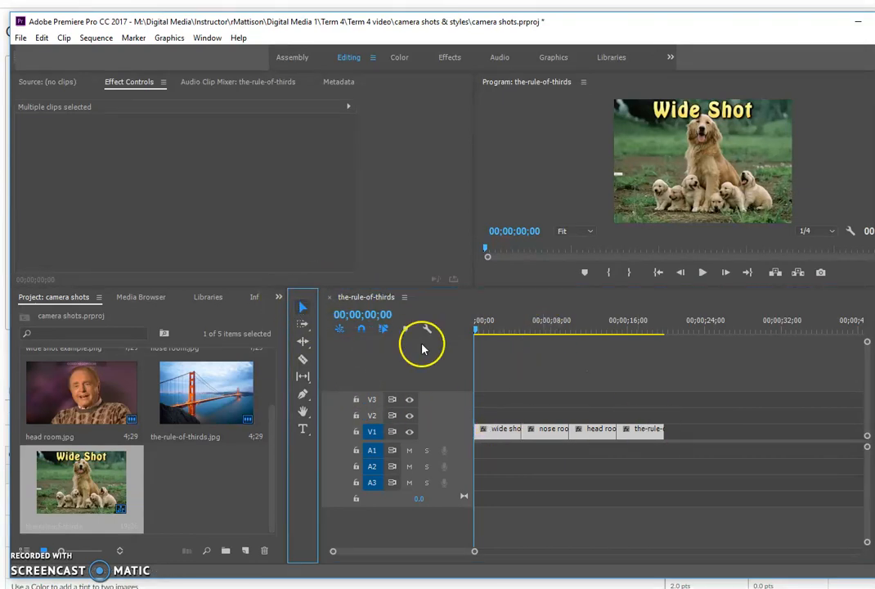
left_click_drag(512, 429, 547, 434)
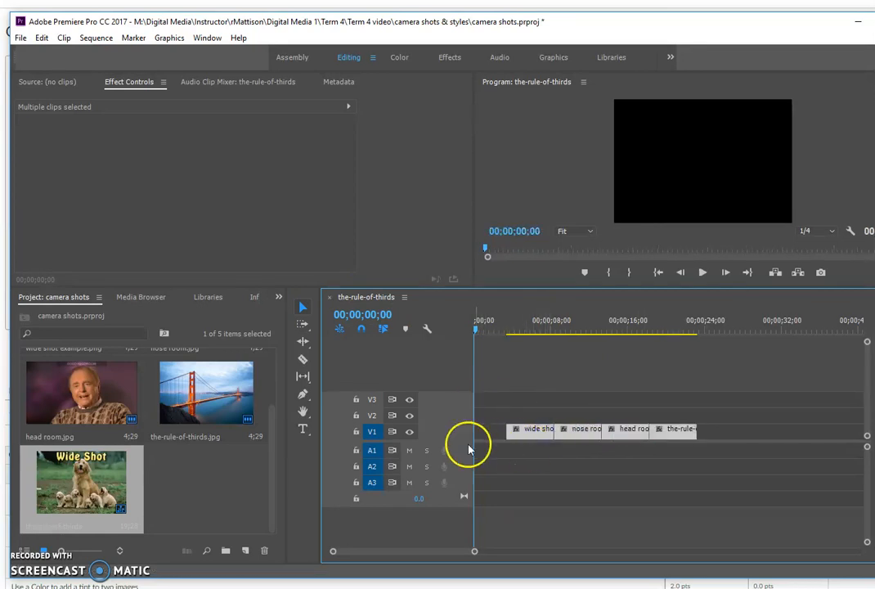
Step: Set all four clips to a 00;00;02;29 duration with Ripple Edit on
left_click(64, 38)
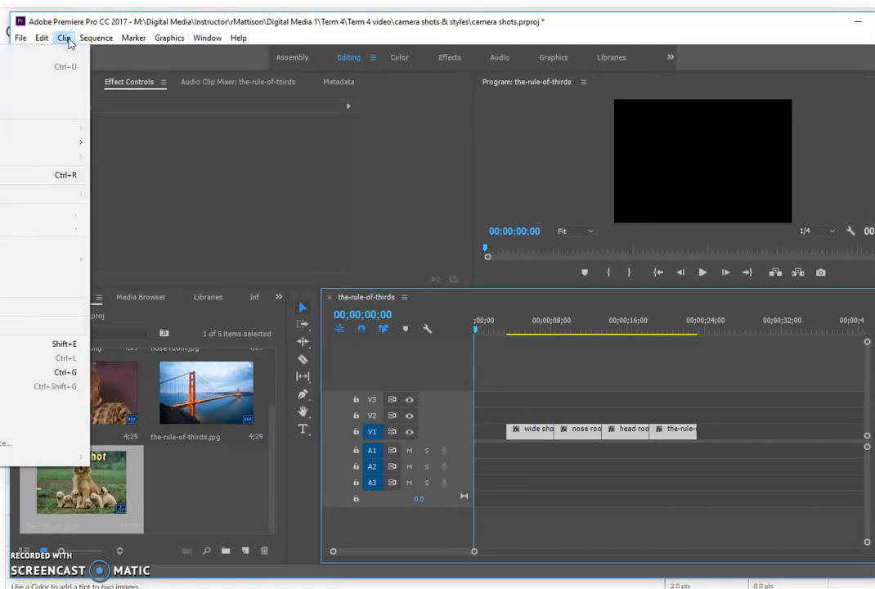
left_click(65, 176)
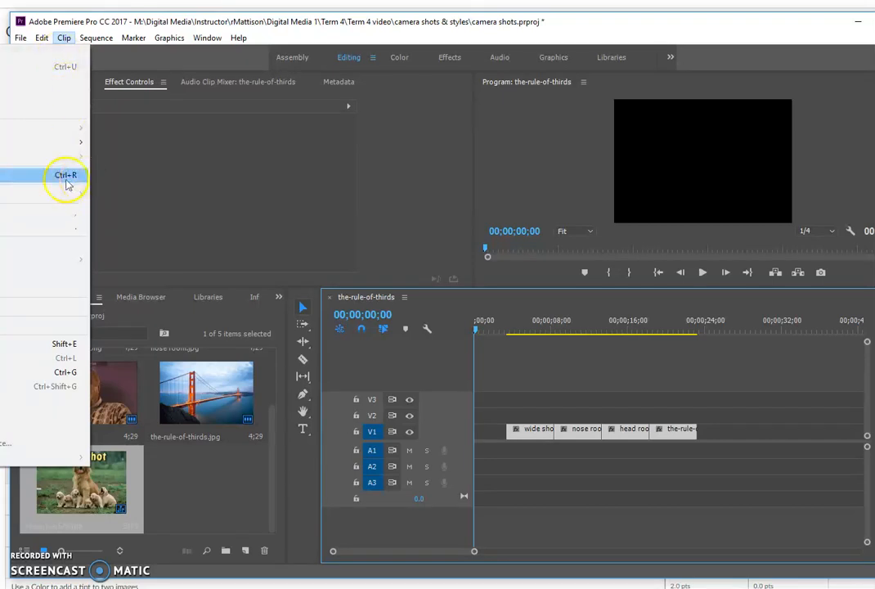
left_click(43, 179)
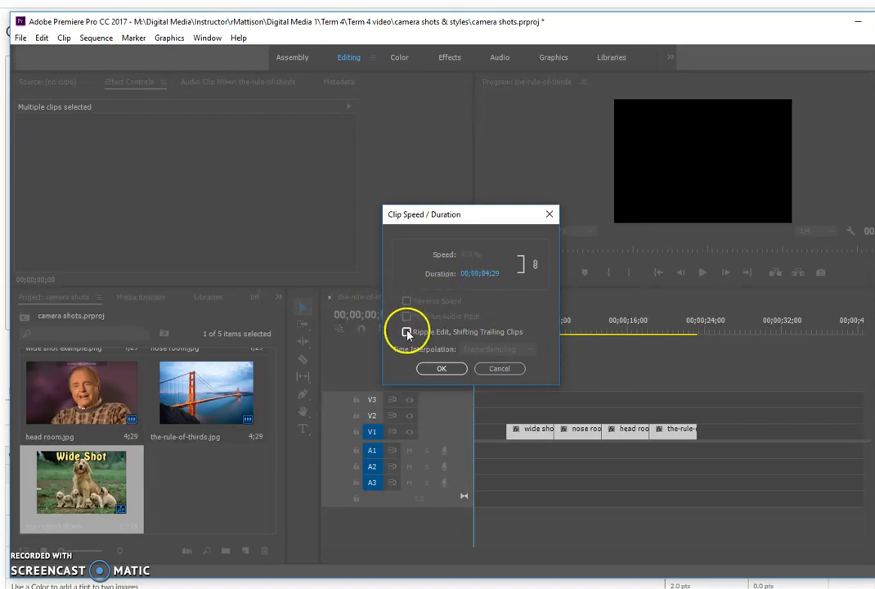
left_click(489, 275)
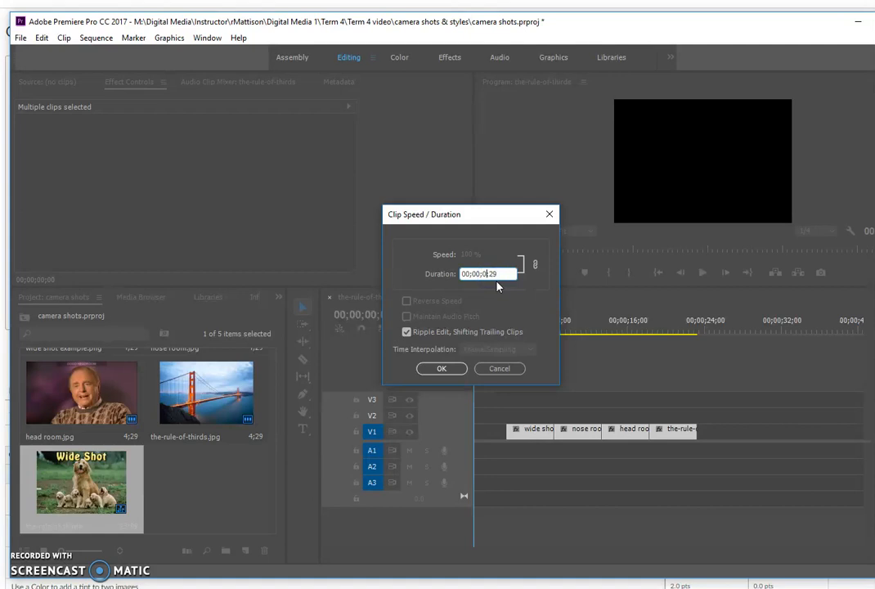
type("2")
left_click(441, 368)
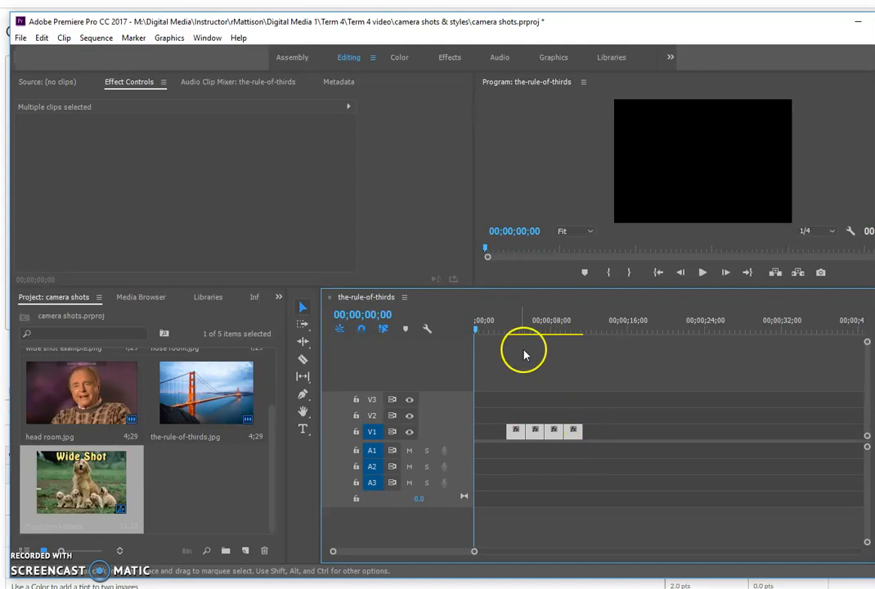
left_click(103, 39)
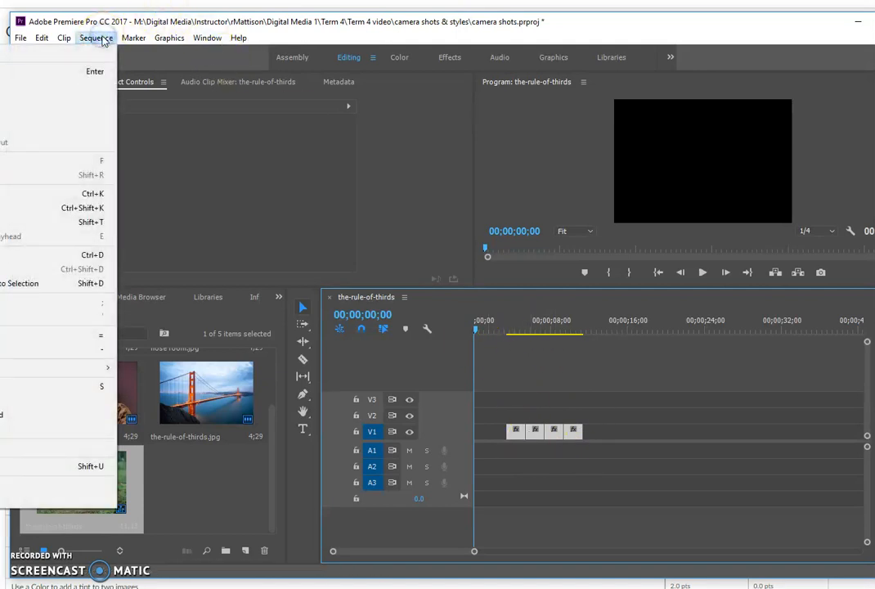
Step: Change the sequence frame size to 320 × 240 and delete its preview files
left_click(53, 56)
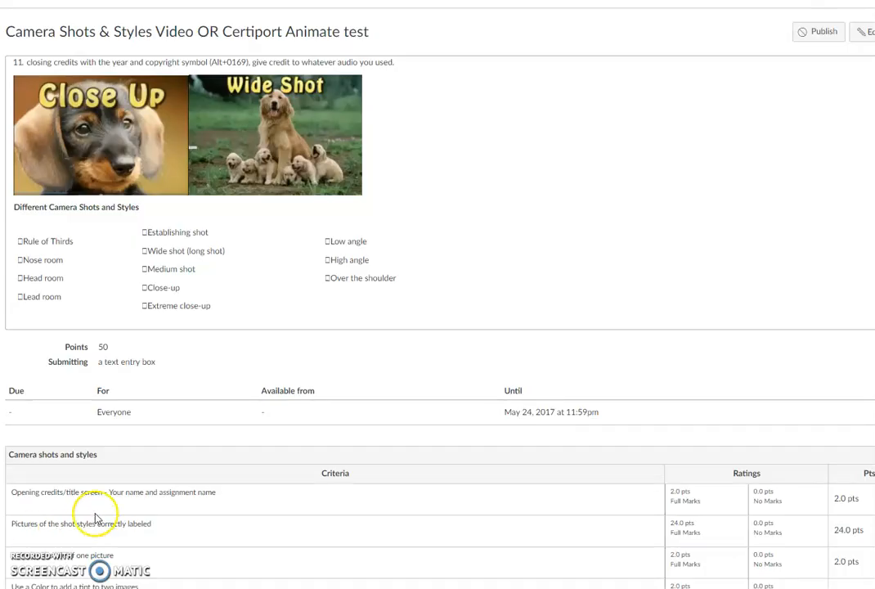
scroll(94, 516, "down", 2)
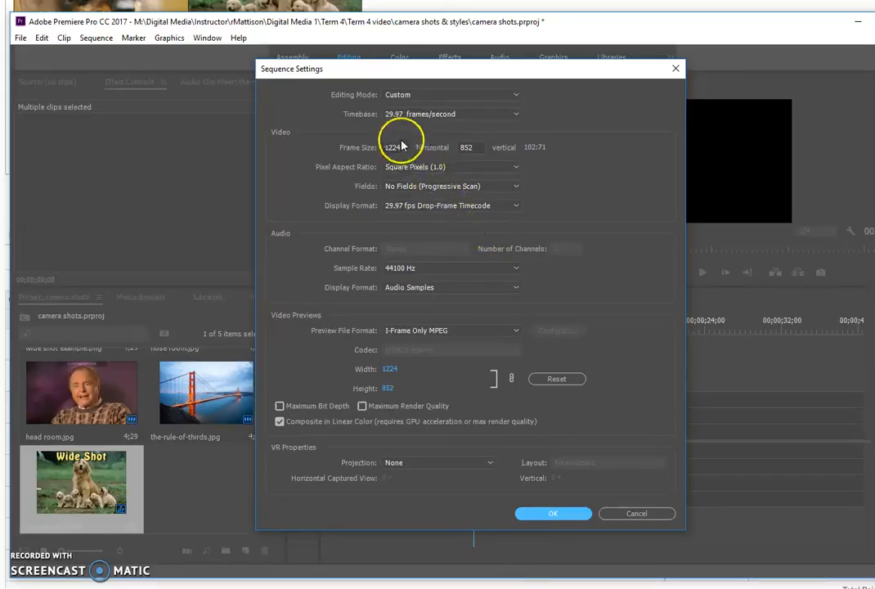
left_click_drag(399, 148, 277, 147)
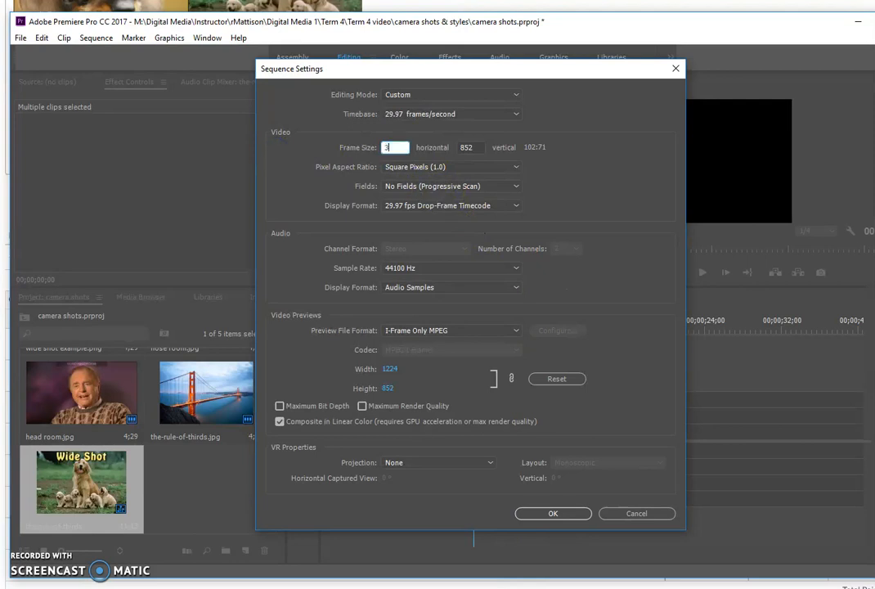
left_click(473, 148)
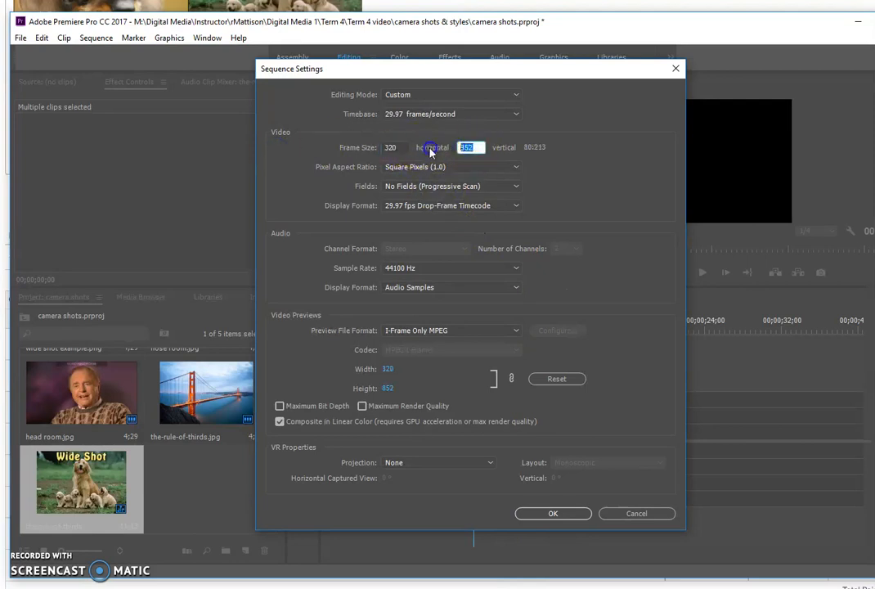
type("240")
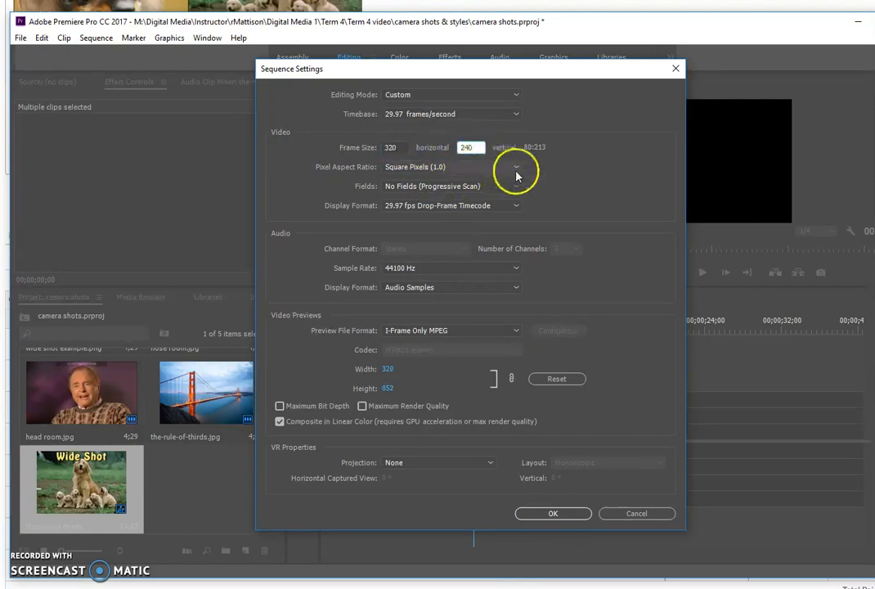
left_click(552, 512)
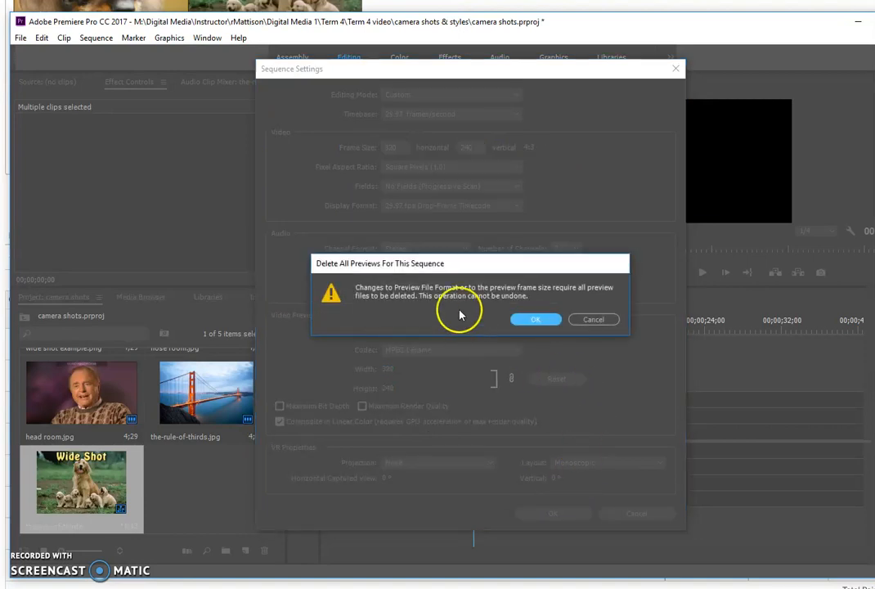
left_click(536, 320)
left_click_drag(477, 330, 514, 356)
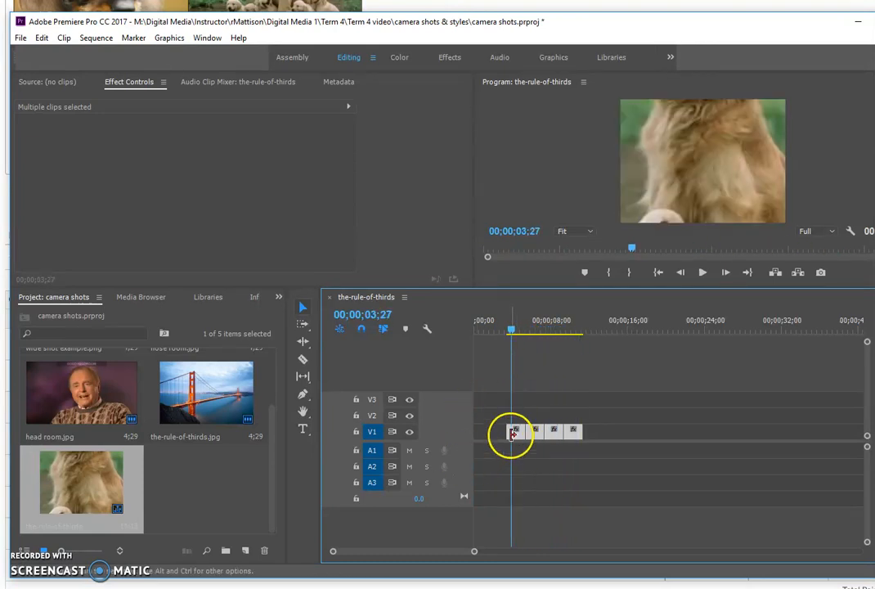
Step: Scale the wide shot clip to about 29 and the nose room clip to 64
left_click(561, 409)
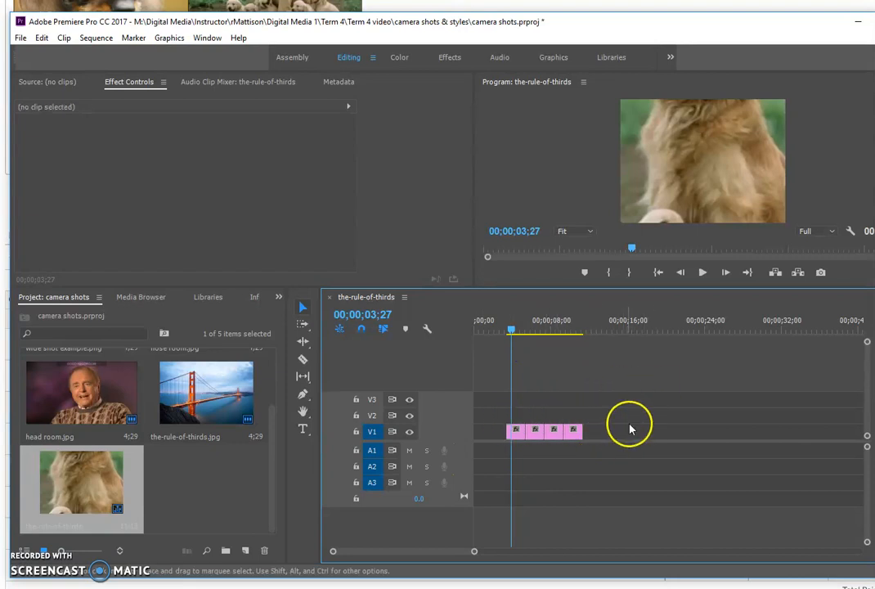
left_click(522, 436)
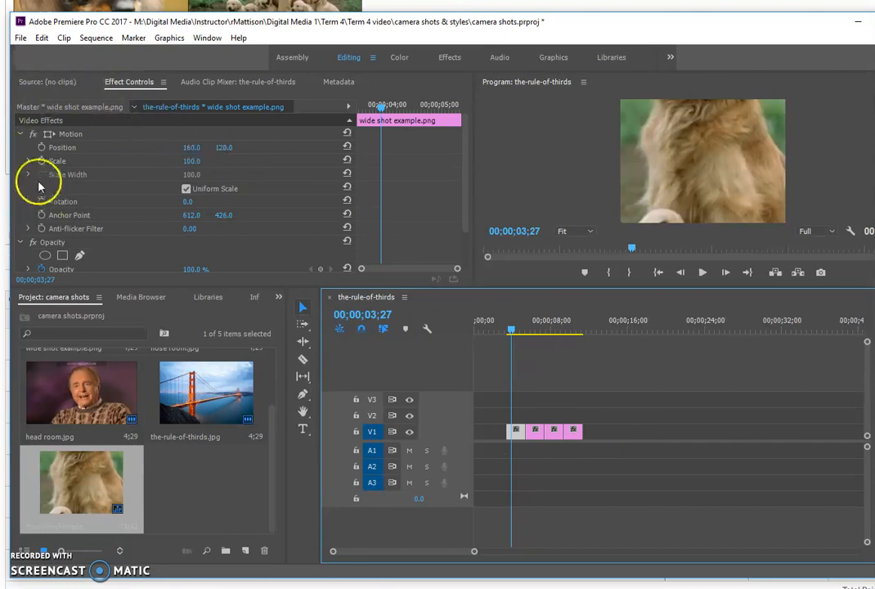
left_click(21, 134)
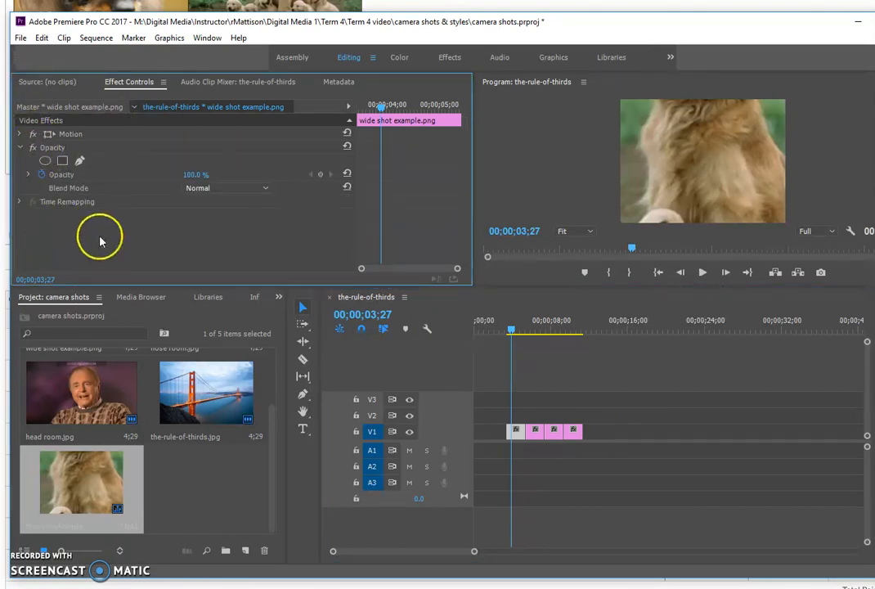
left_click(70, 135)
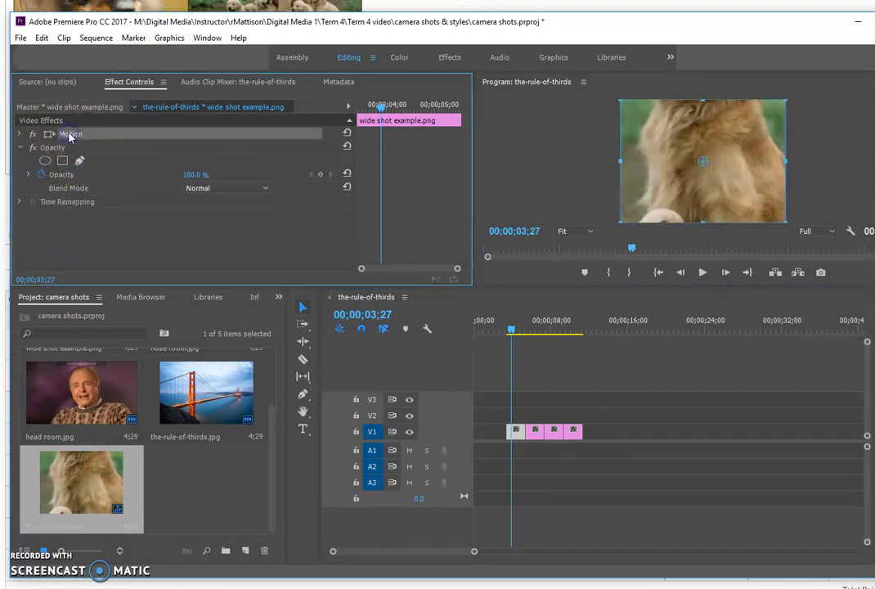
left_click(21, 135)
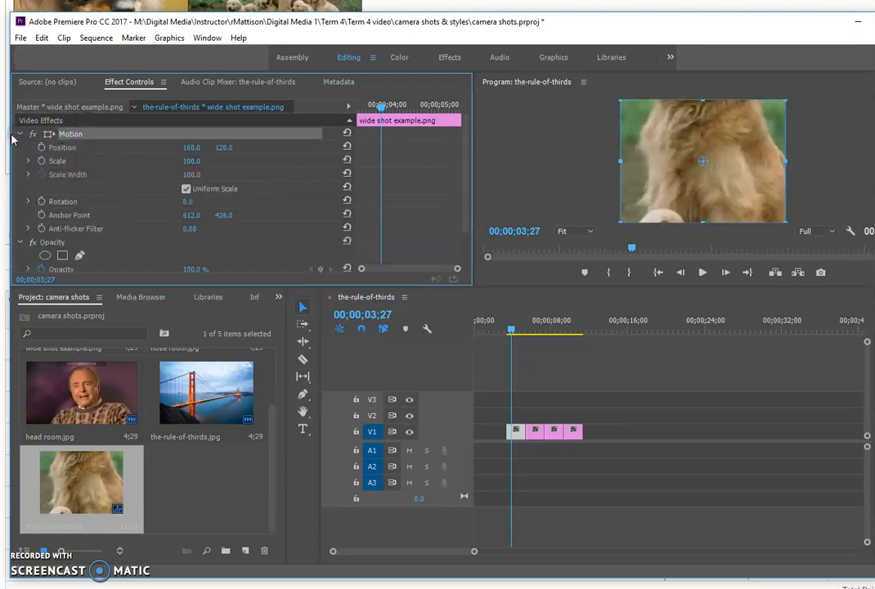
left_click_drag(188, 161, 139, 166)
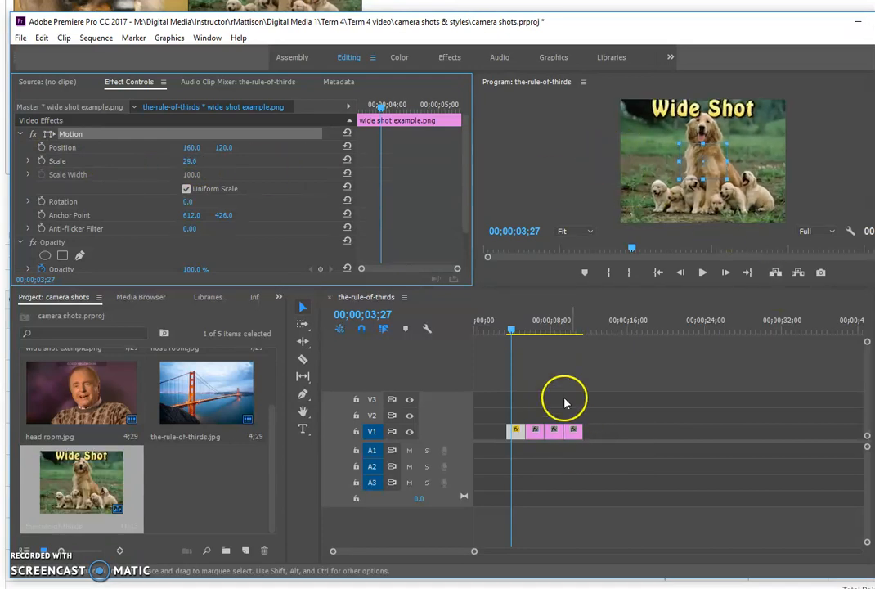
left_click_drag(512, 330, 532, 333)
left_click(528, 426)
left_click(536, 430)
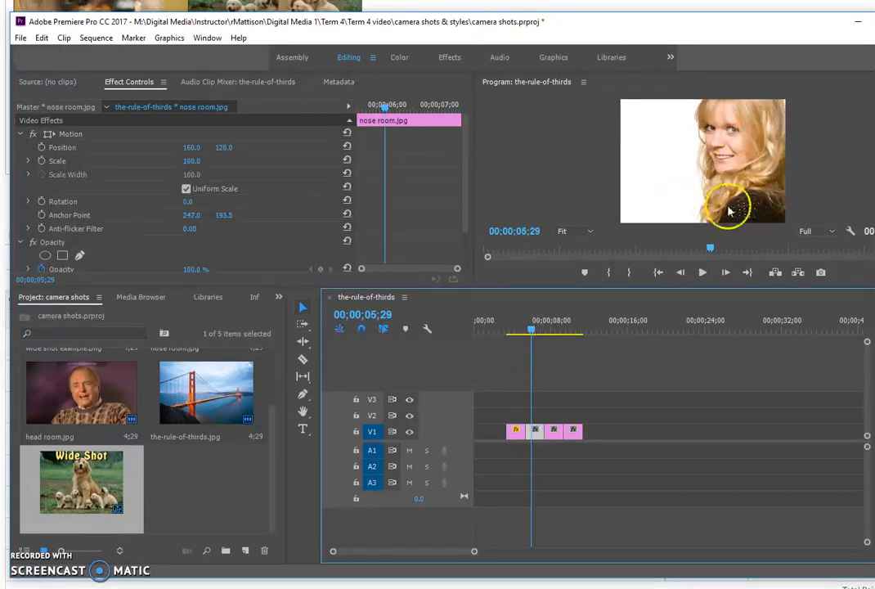
left_click_drag(188, 163, 280, 201)
Step: Scale the head room clip to about 68 and the-rule-of-thirds clip to 57
left_click_drag(532, 325, 550, 330)
left_click(560, 432)
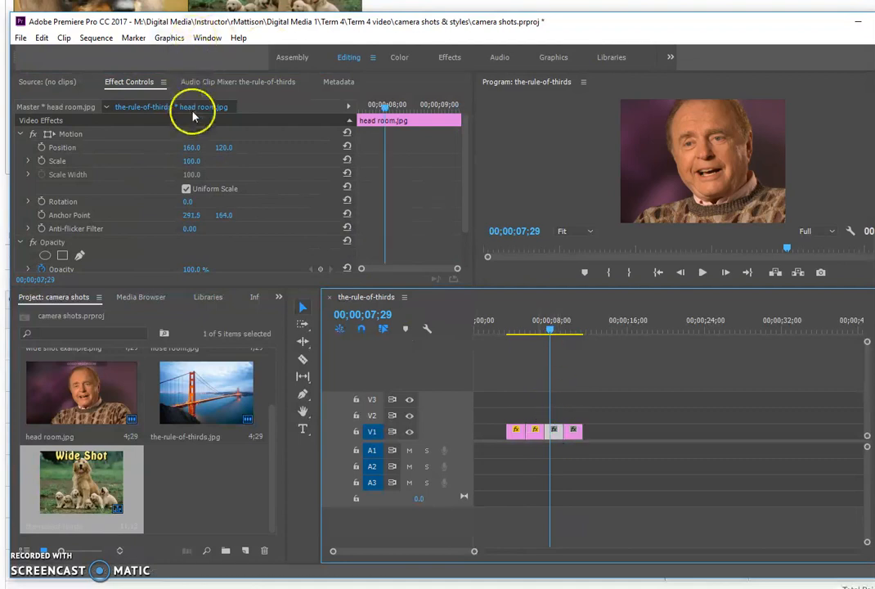
left_click(191, 161)
left_click_drag(191, 161, 164, 154)
left_click(576, 431)
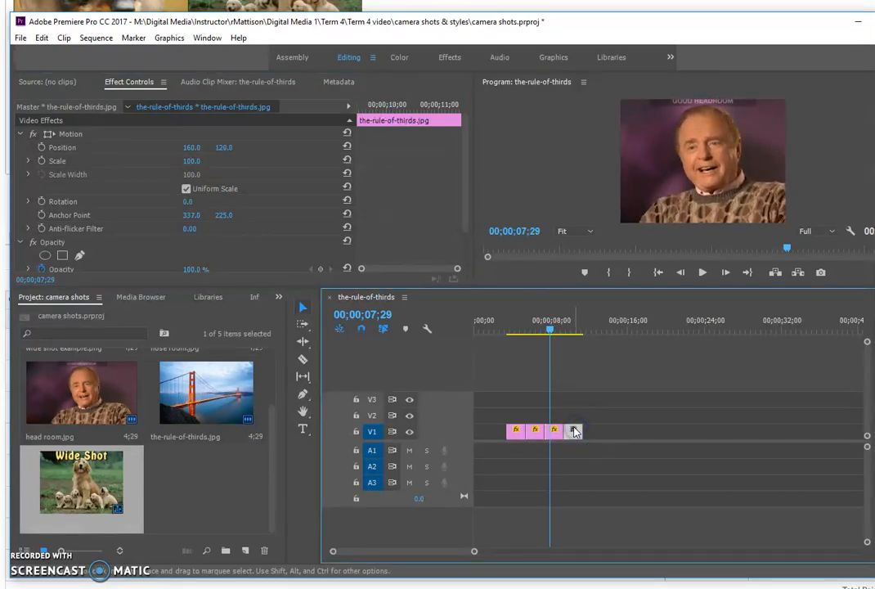
left_click_drag(550, 327, 575, 342)
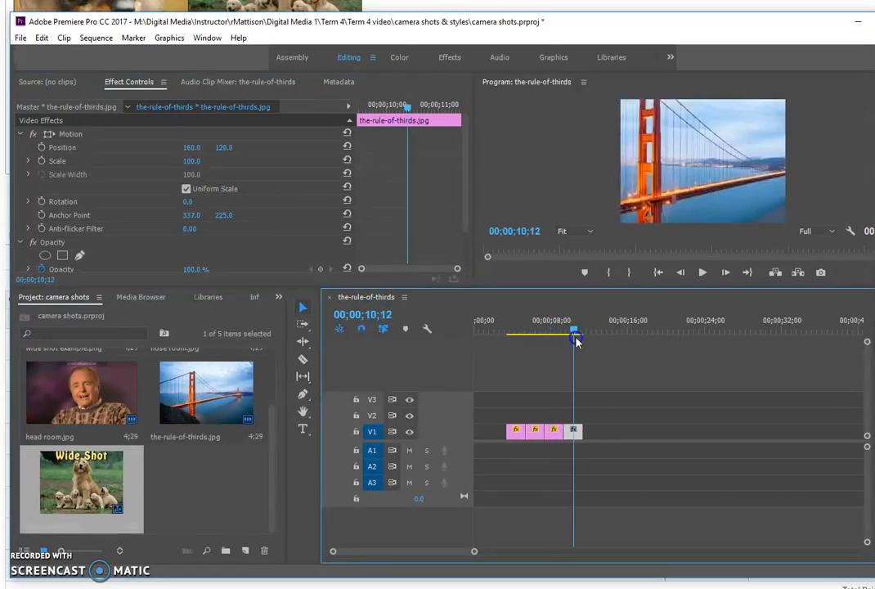
left_click(191, 161)
left_click_drag(191, 161, 148, 161)
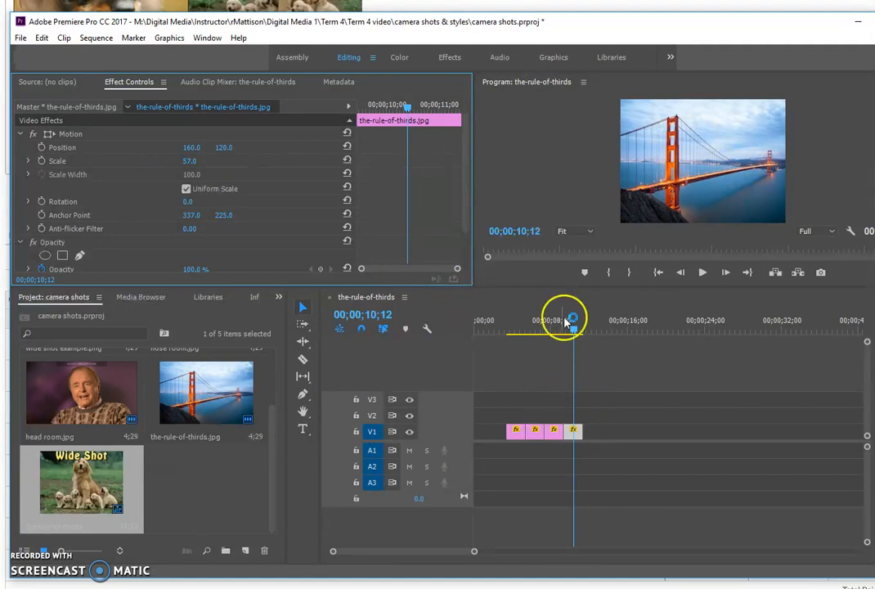
left_click_drag(577, 333, 463, 347)
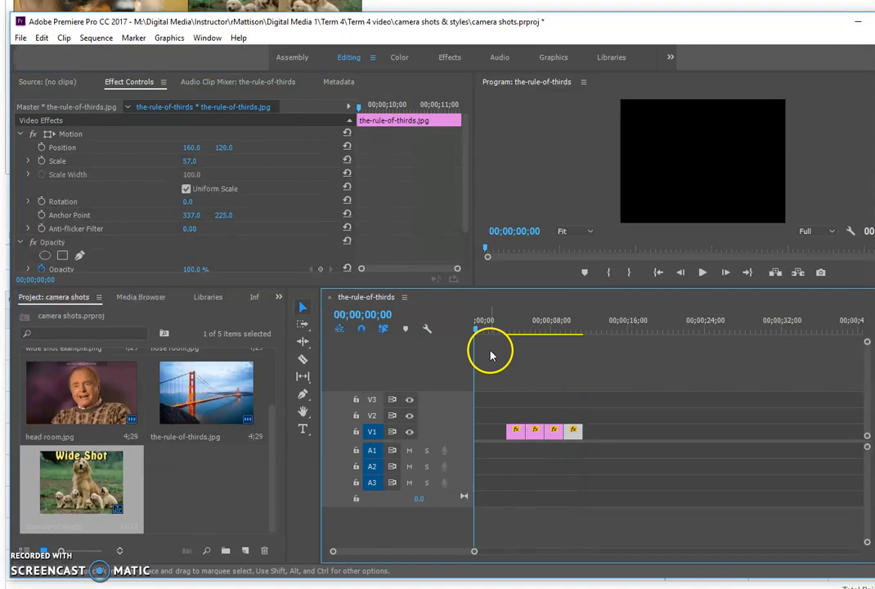
Step: In the Graphics workspace, add a text box on the video at font size 104
left_click(553, 59)
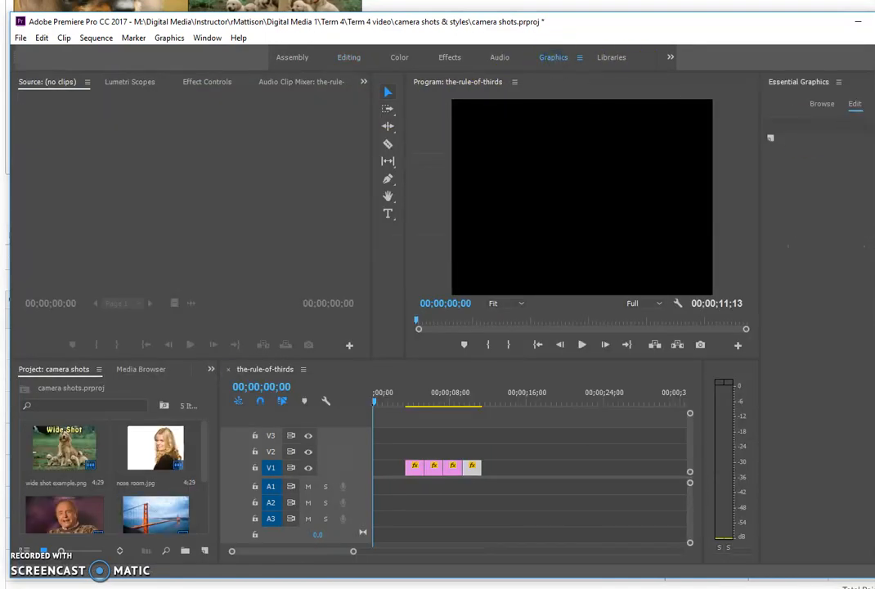
left_click_drag(874, 205, 870, 206)
left_click(362, 214)
left_click(498, 162)
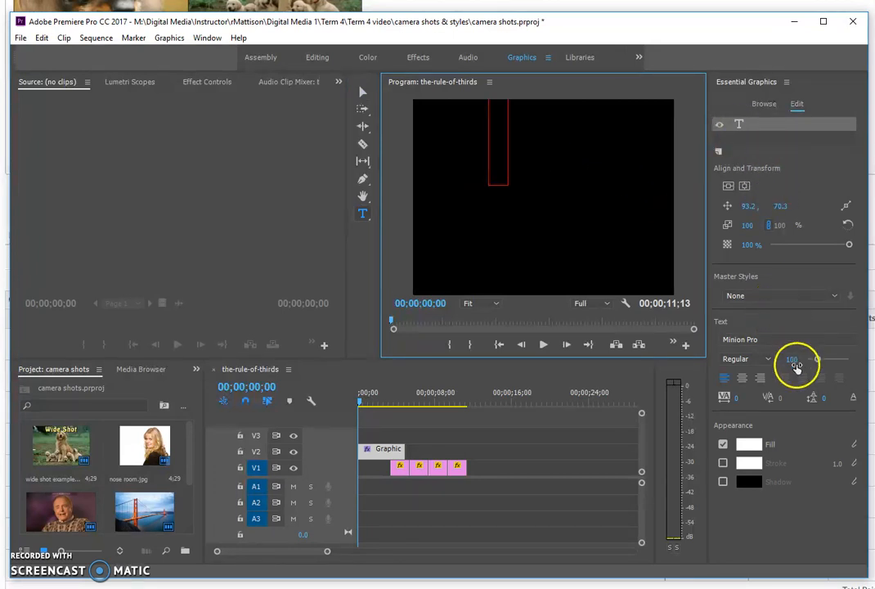
left_click_drag(810, 363, 813, 362)
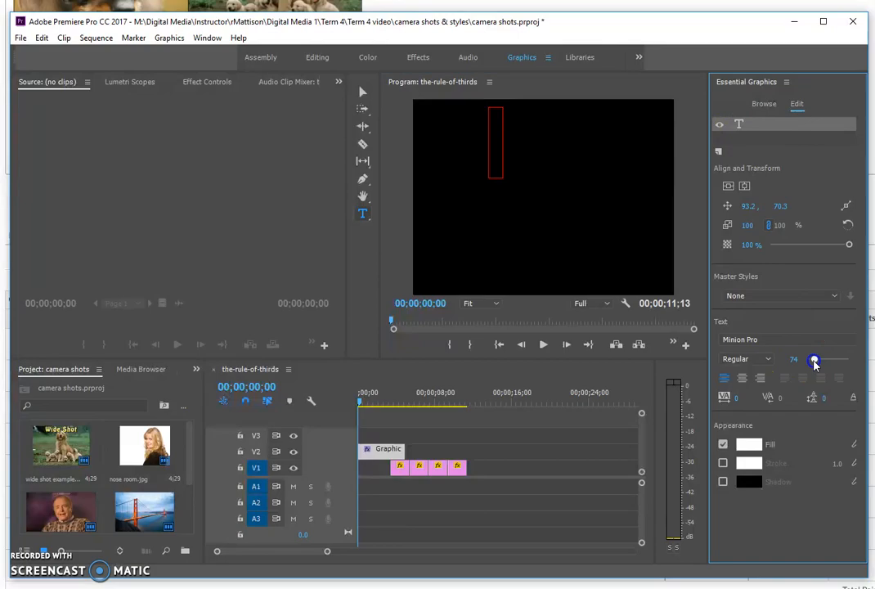
Step: Type the student's name, then 'Camera shots & styles' on a second line
key("alt+Tab")
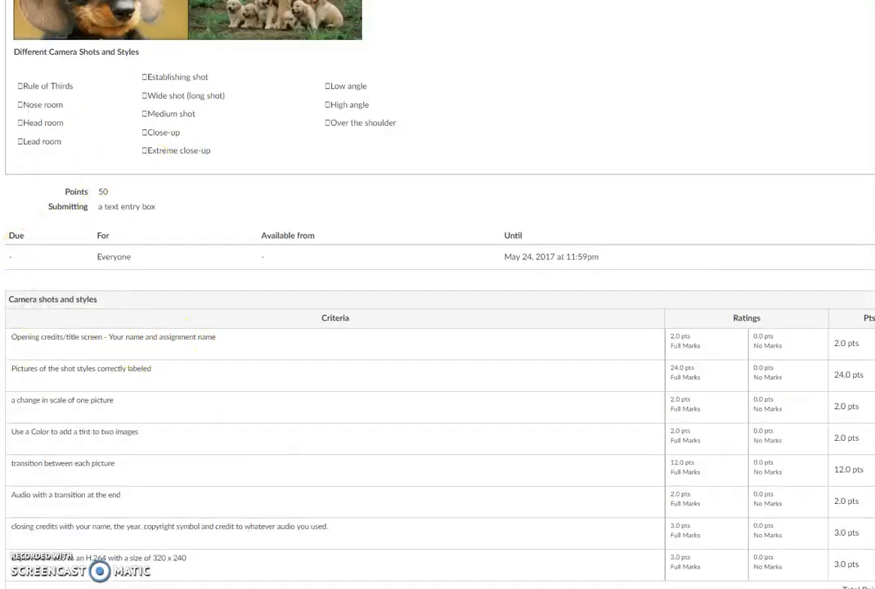
key("alt+Tab")
left_click(461, 82)
left_click(496, 143)
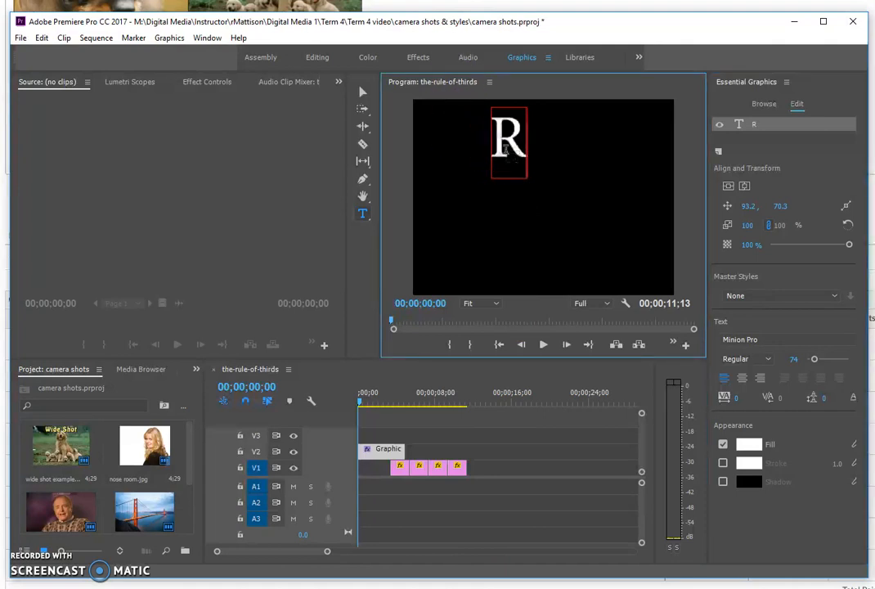
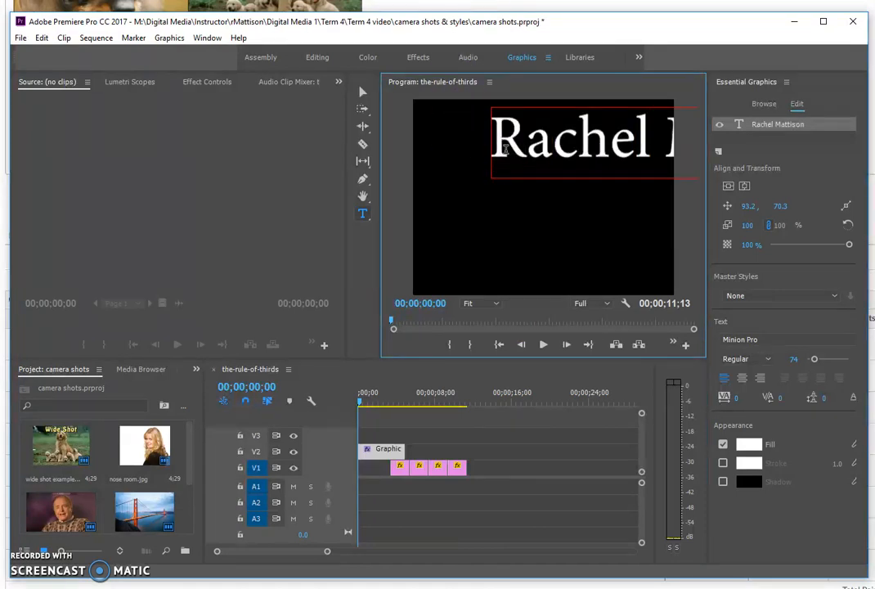
key("Return")
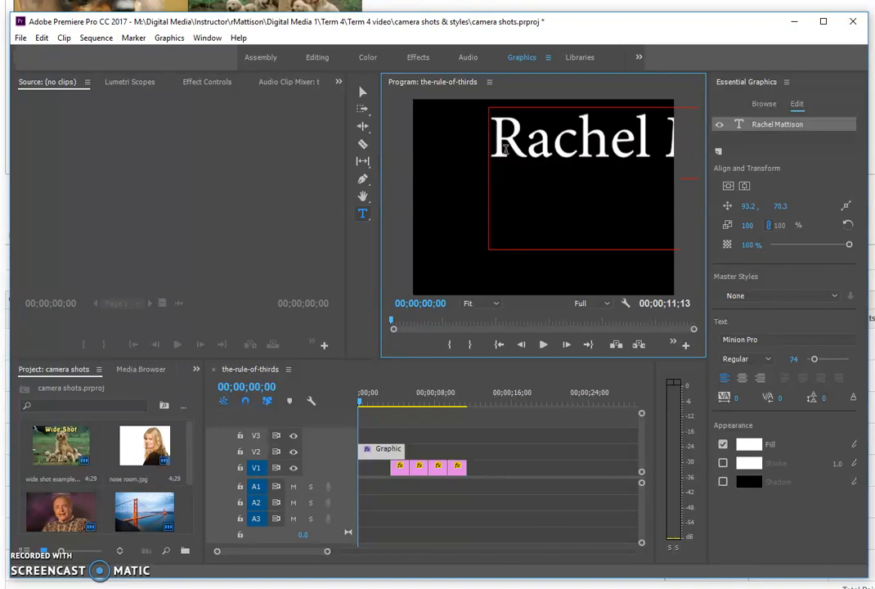
type("Camera")
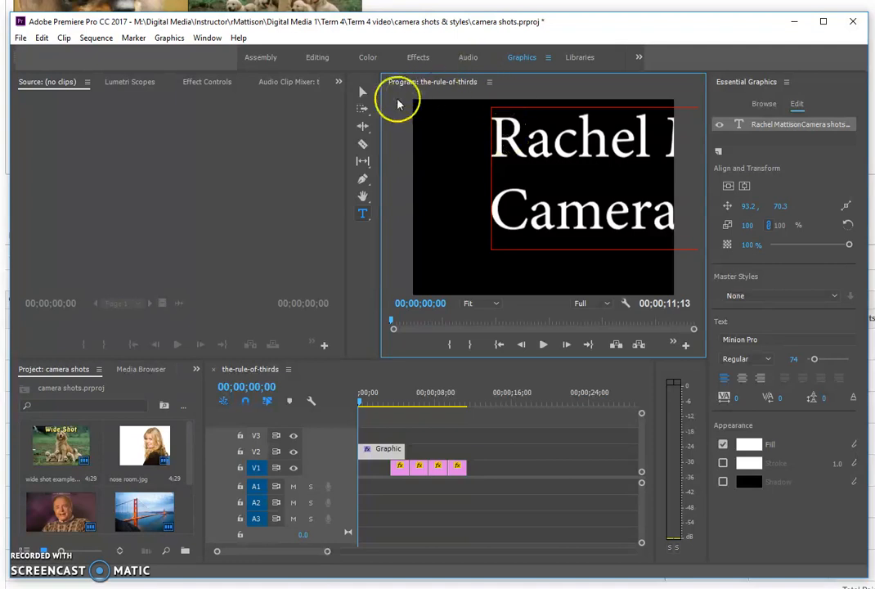
Step: Shrink the title to size 33 and centre it, aligned centre vertically and horizontally
left_click(363, 94)
left_click_drag(503, 150, 445, 152)
left_click(788, 362)
mouse_move(779, 365)
left_mouse_down()
mouse_move(795, 358)
mouse_move(773, 359)
left_mouse_up()
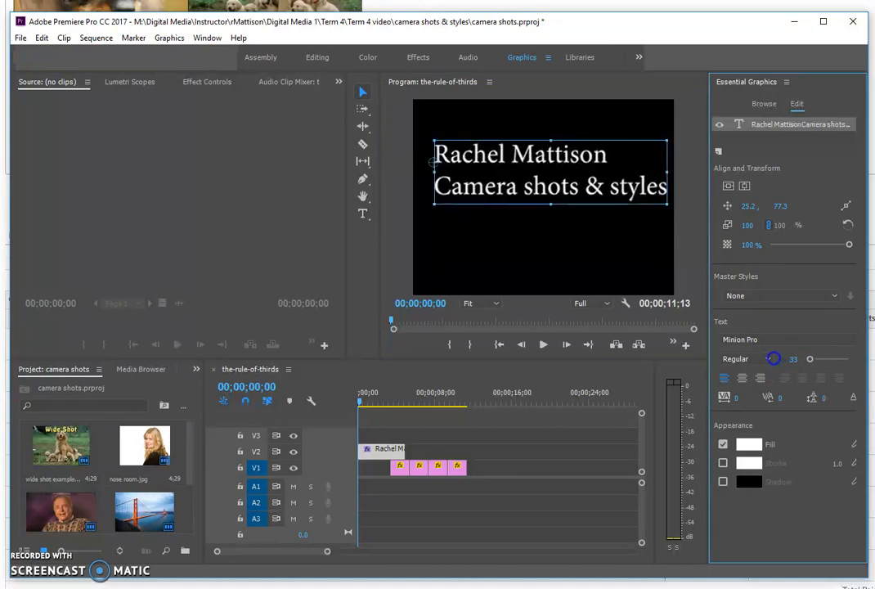
left_click(742, 380)
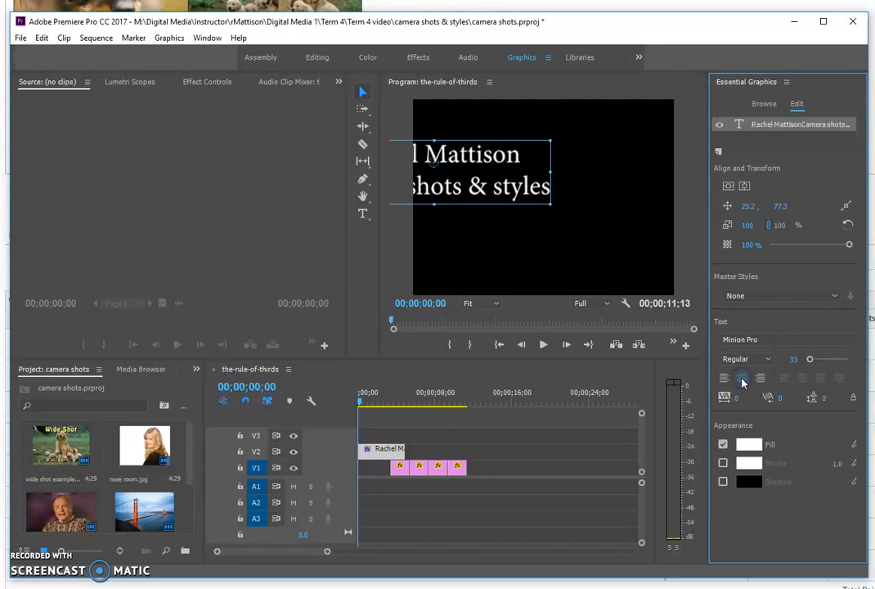
left_click(729, 188)
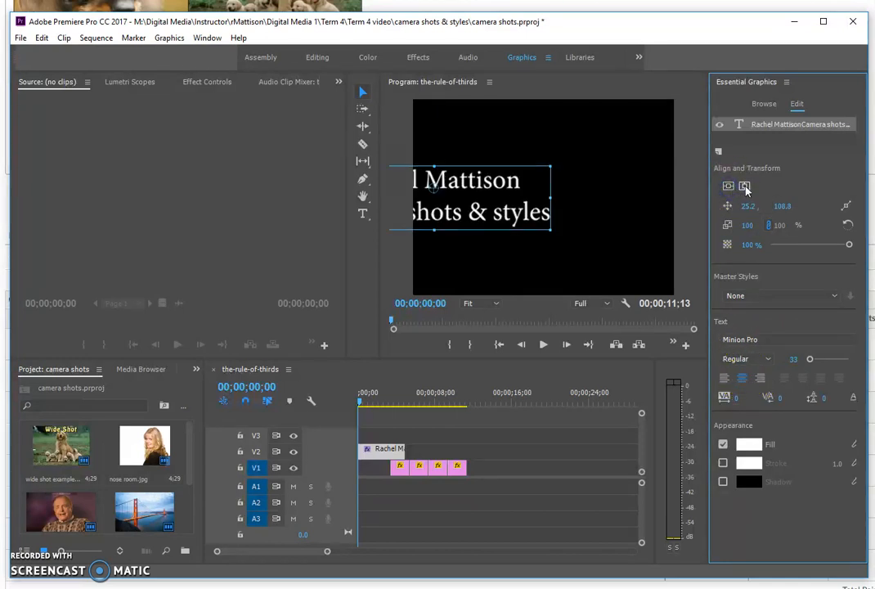
left_click(745, 186)
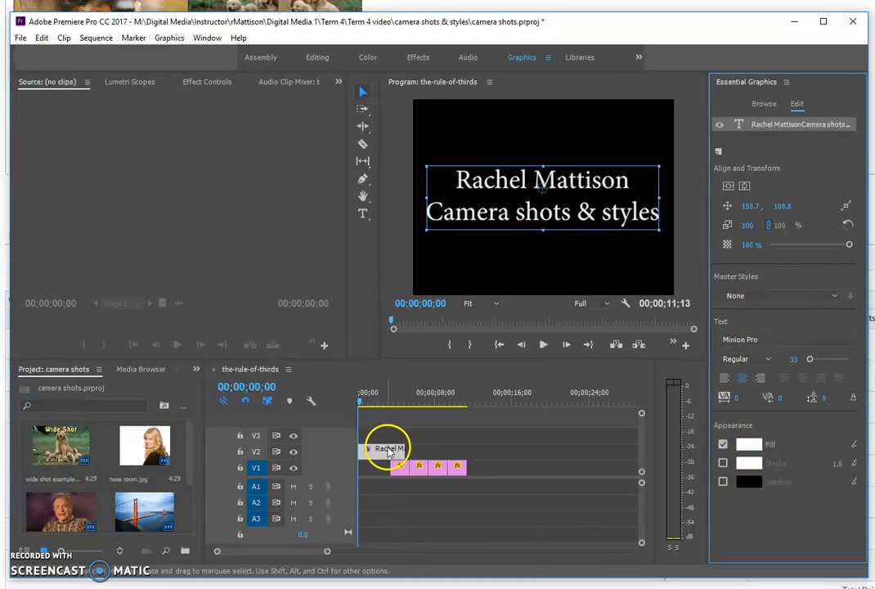
Step: Trim the V2 title to end at the first image, preview, and select the Wide Shot clip
left_click_drag(401, 449, 390, 450)
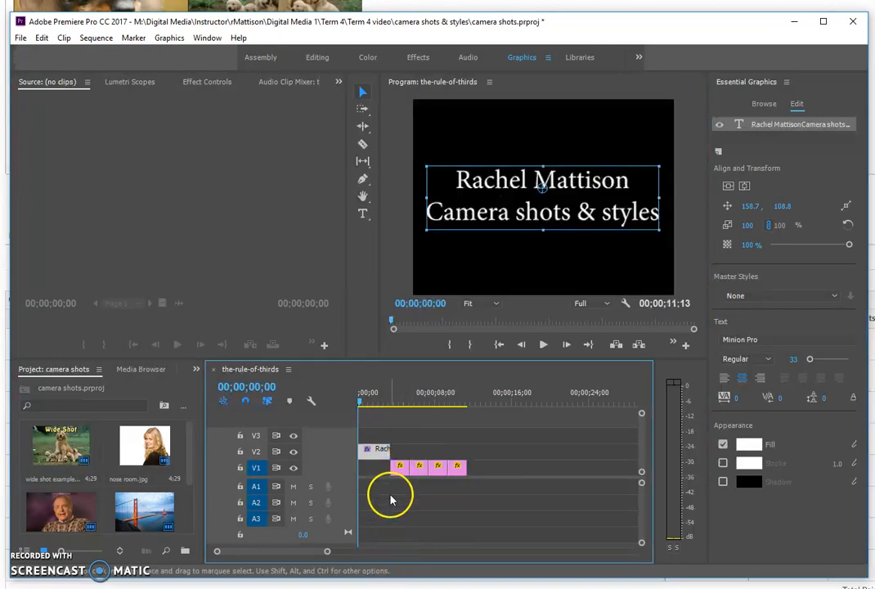
left_click_drag(361, 404, 379, 405)
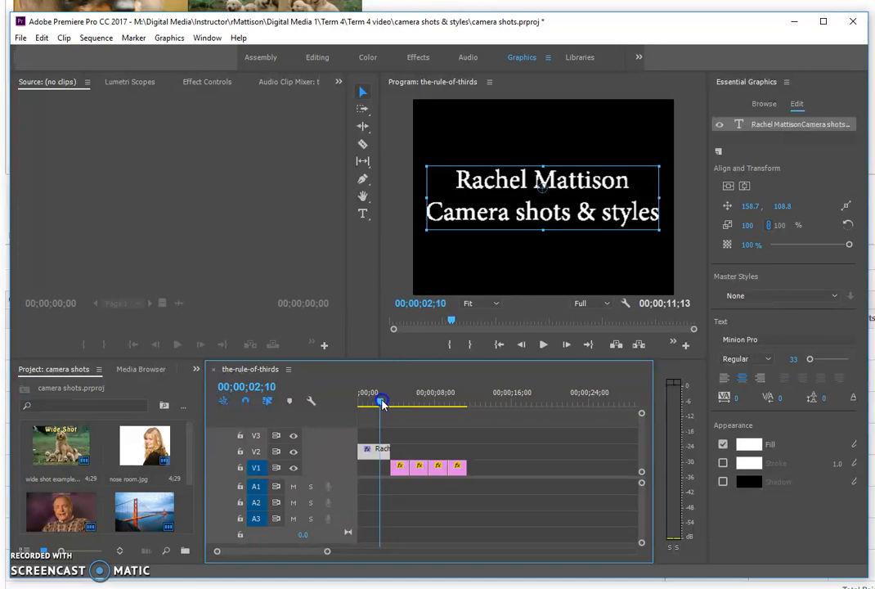
left_click_drag(386, 404, 400, 404)
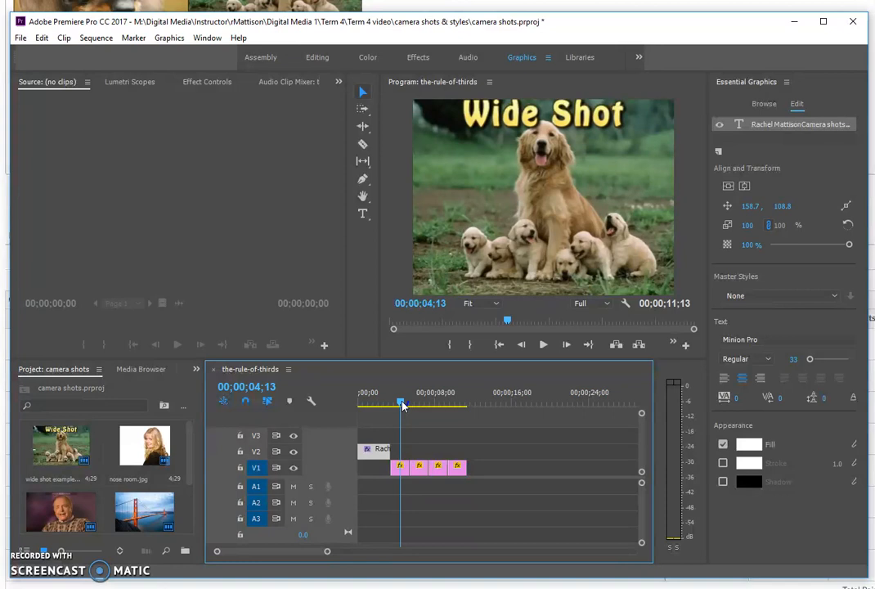
mouse_move(401, 404)
left_mouse_down()
mouse_move(456, 410)
mouse_move(399, 409)
mouse_move(403, 414)
mouse_move(395, 406)
left_mouse_up()
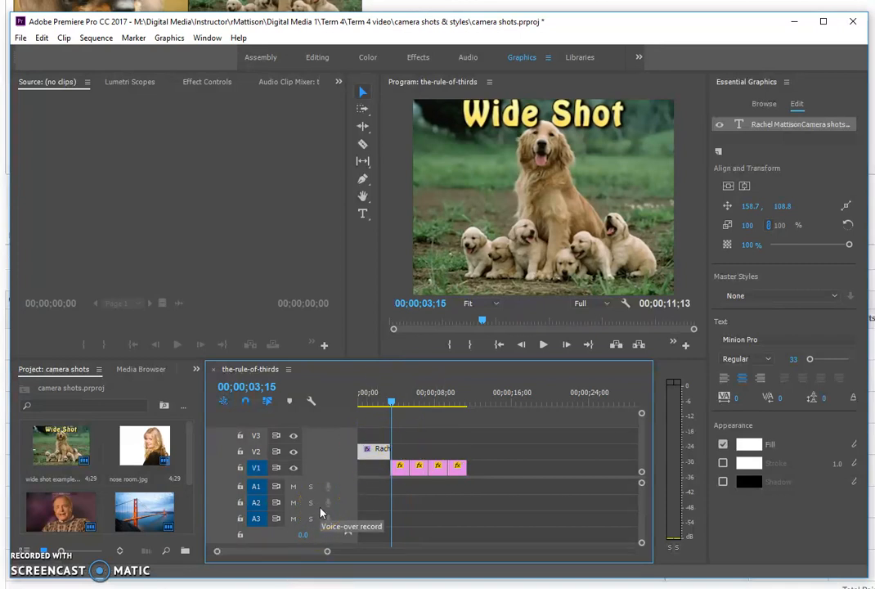
left_click(398, 466)
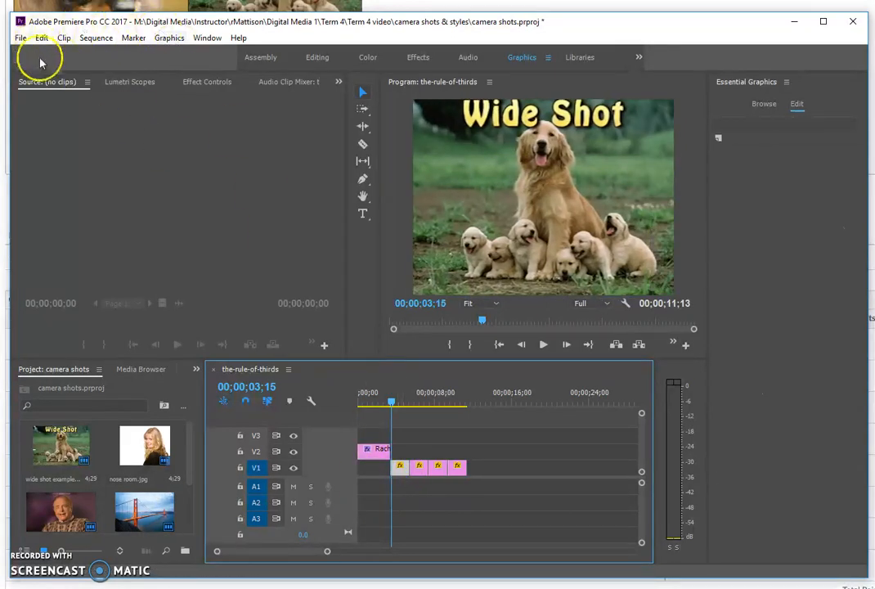
Step: Keyframe the Wide Shot clip's Scale from 195 at its start to 29 near its end
left_click(209, 82)
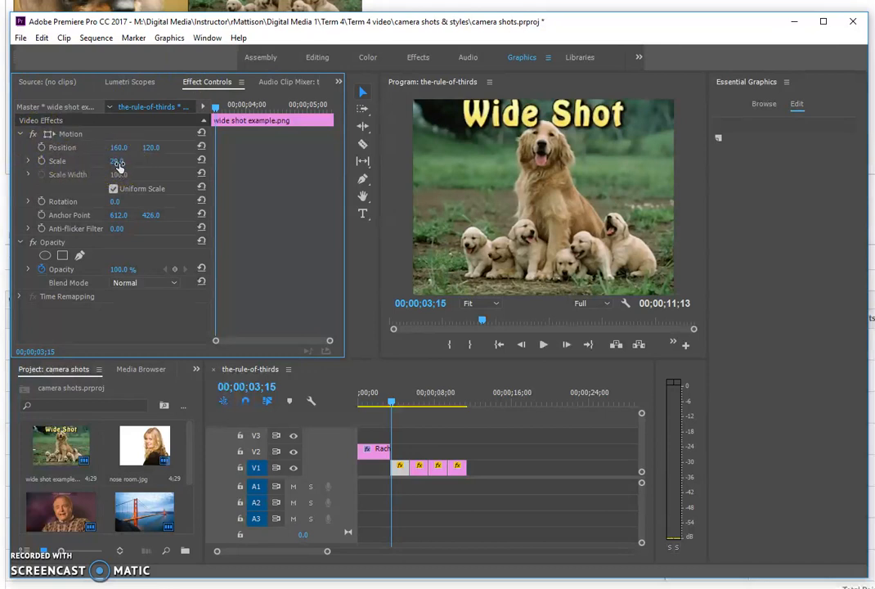
left_click(42, 161)
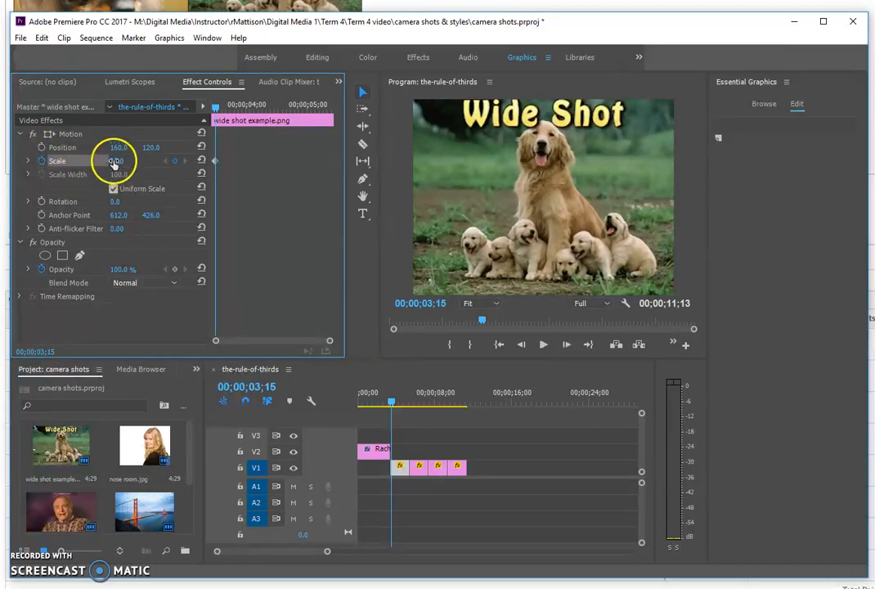
left_click_drag(115, 161, 242, 180)
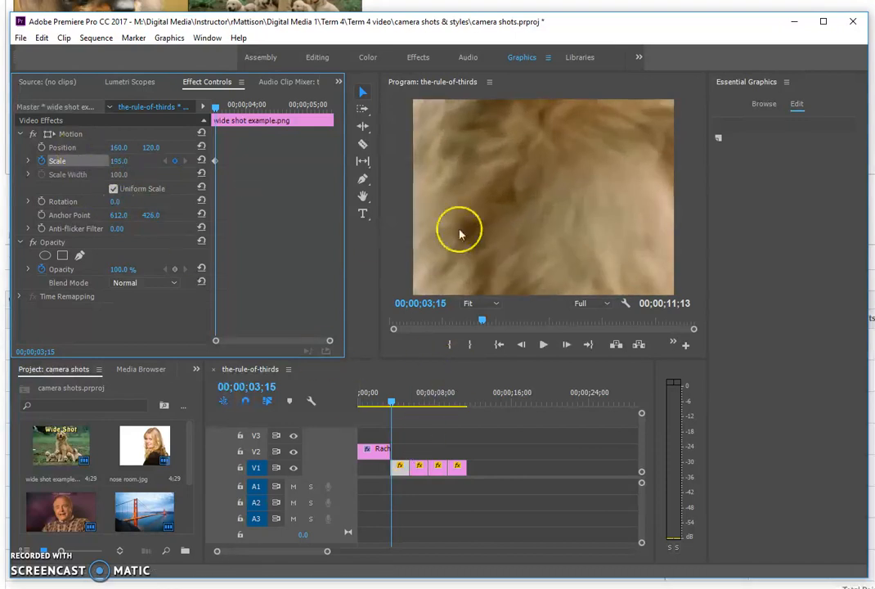
left_click_drag(391, 403, 404, 404)
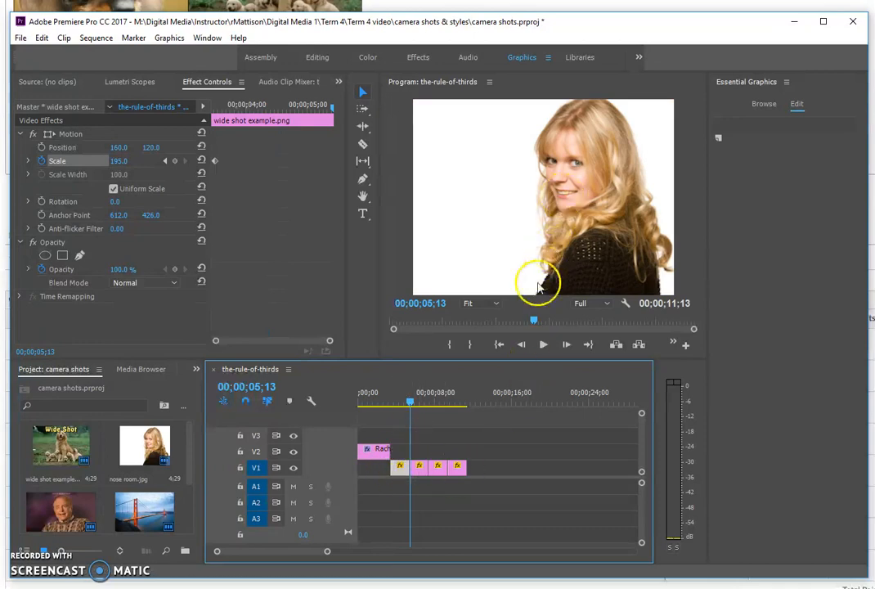
left_click(523, 346)
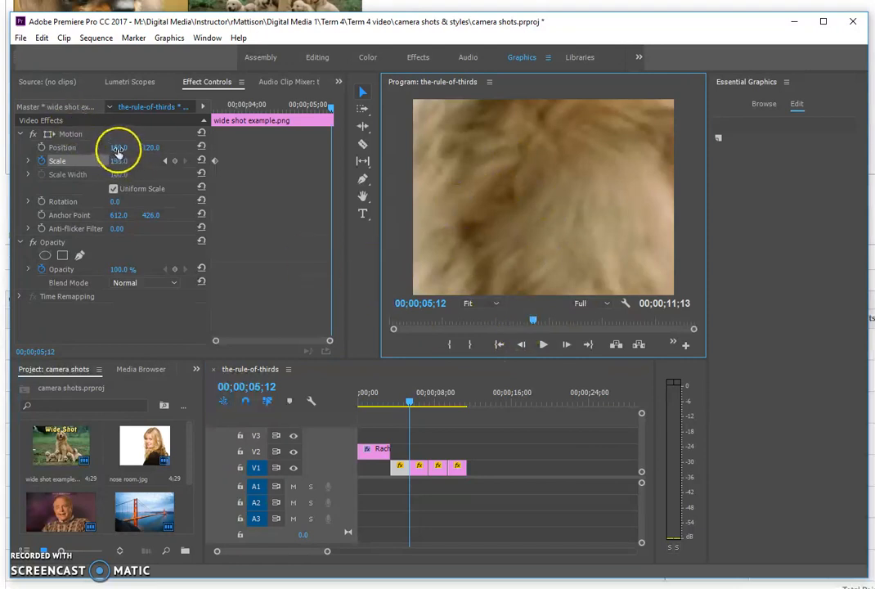
left_click_drag(121, 163, 14, 173)
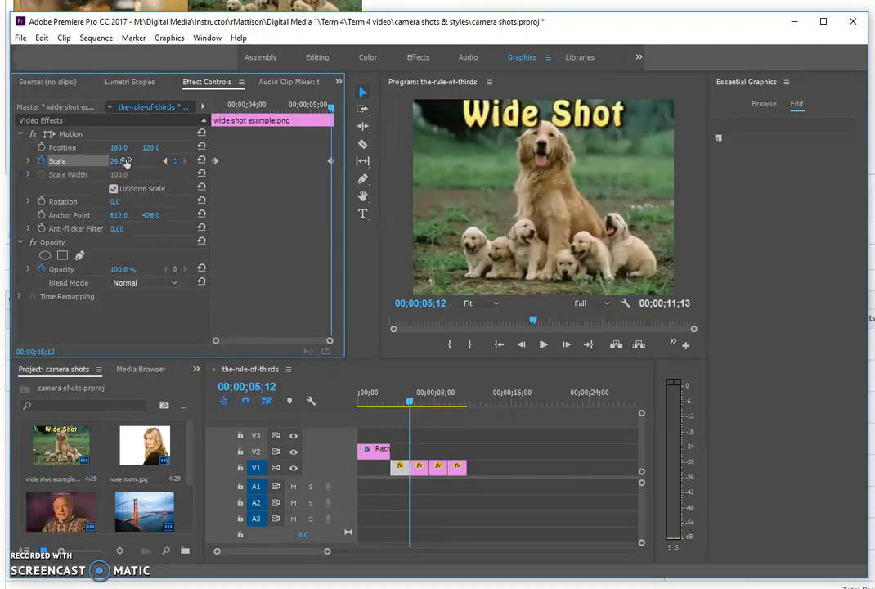
Step: Nudge the ending Scale keyframe slightly earlier and preview the zoom-out
mouse_move(409, 403)
left_mouse_down()
mouse_move(384, 403)
mouse_move(408, 407)
left_mouse_up()
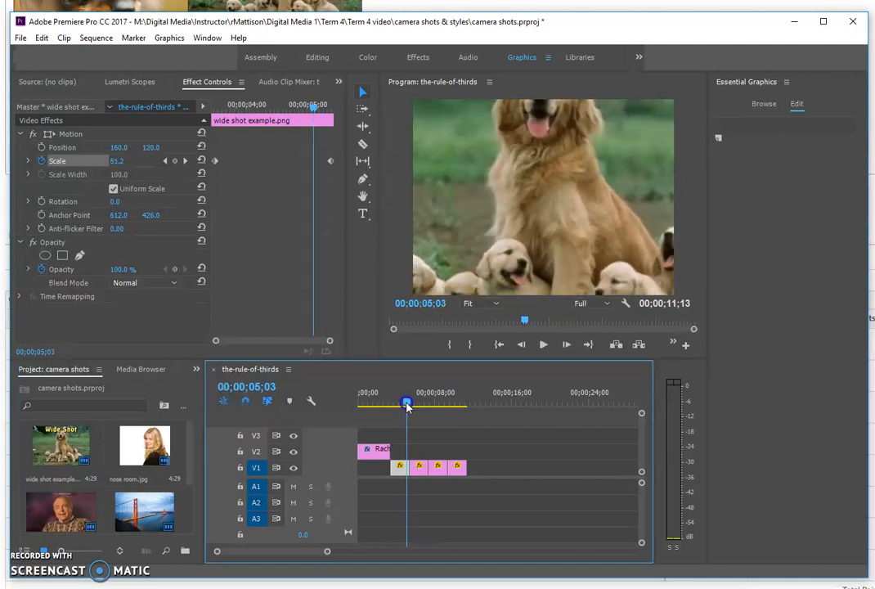
left_click(330, 162)
left_click_drag(330, 163, 312, 162)
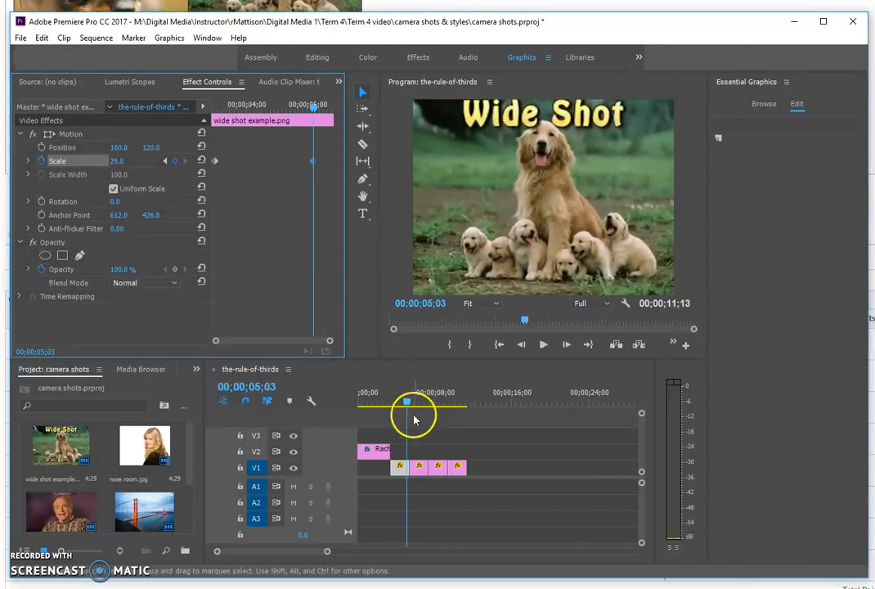
mouse_move(411, 409)
left_mouse_down()
mouse_move(403, 403)
mouse_move(418, 404)
left_mouse_up()
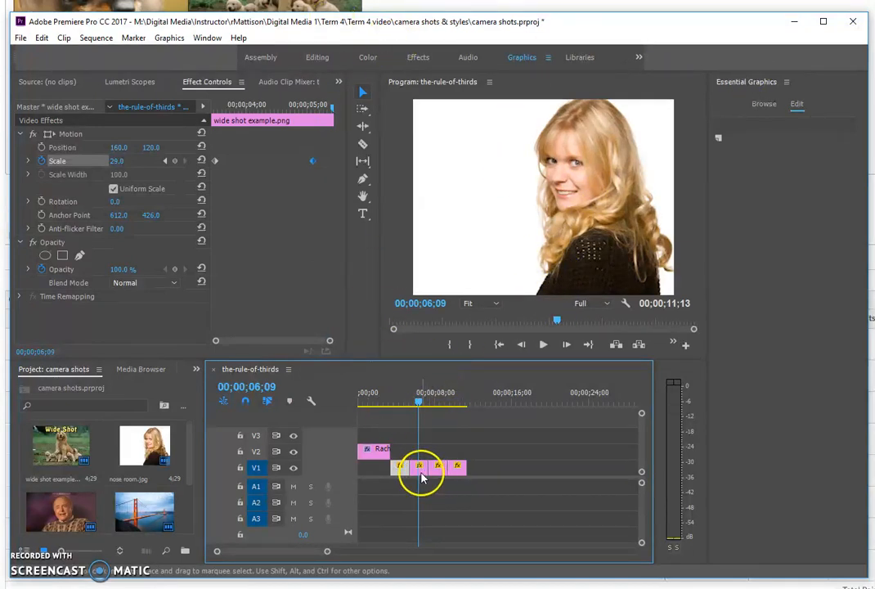
Step: In Lumetri Basic Correction, push the nose room clip's tint fully toward pink
left_click(421, 471)
left_click(370, 58)
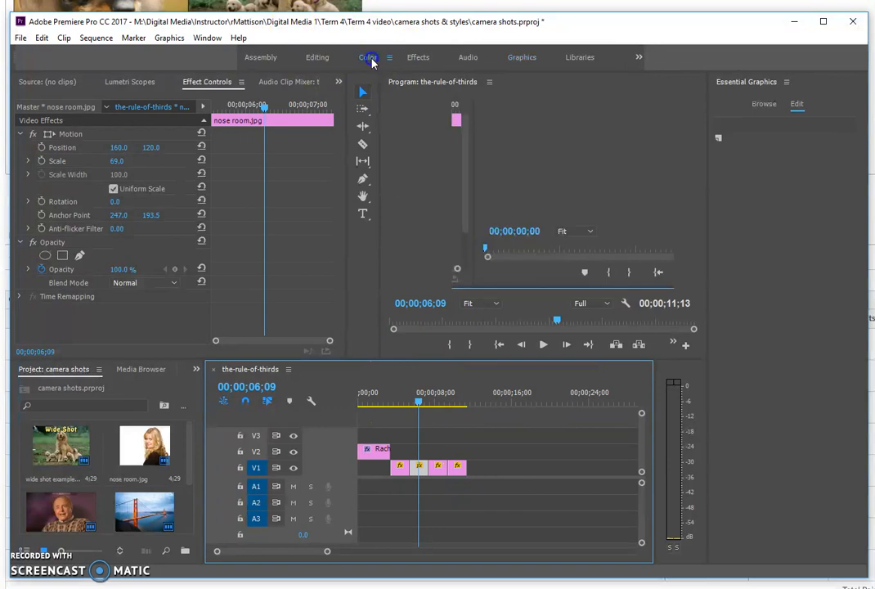
left_click(746, 124)
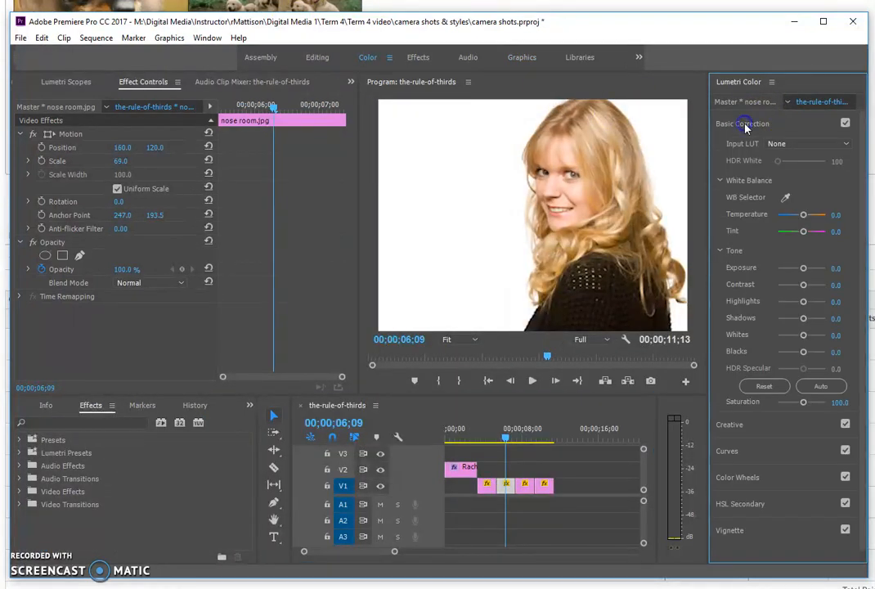
left_click(802, 233)
left_click_drag(795, 233, 825, 237)
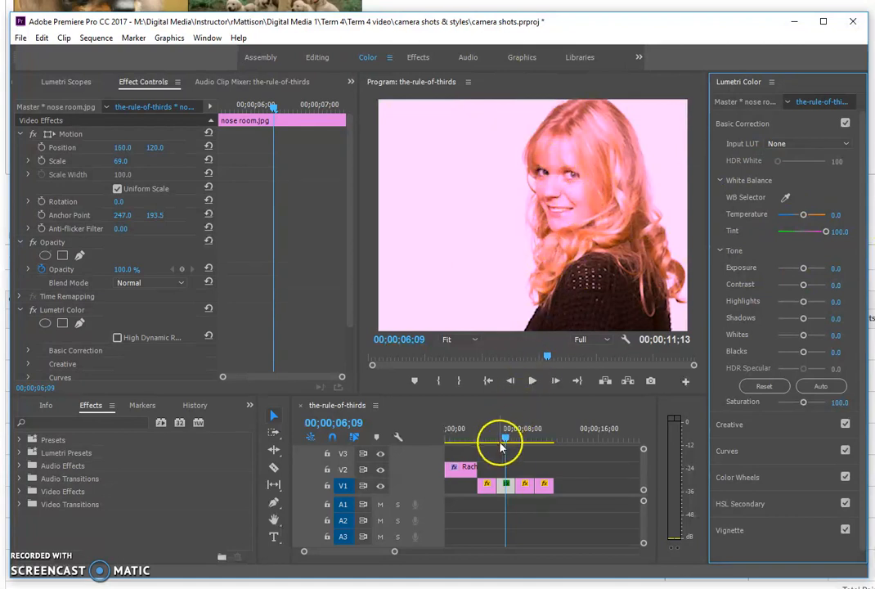
Step: Set the GOOD HEADROOM clip's Temperature and Tint both to -100 for a green cast
left_click_drag(505, 442, 525, 442)
left_click(530, 484)
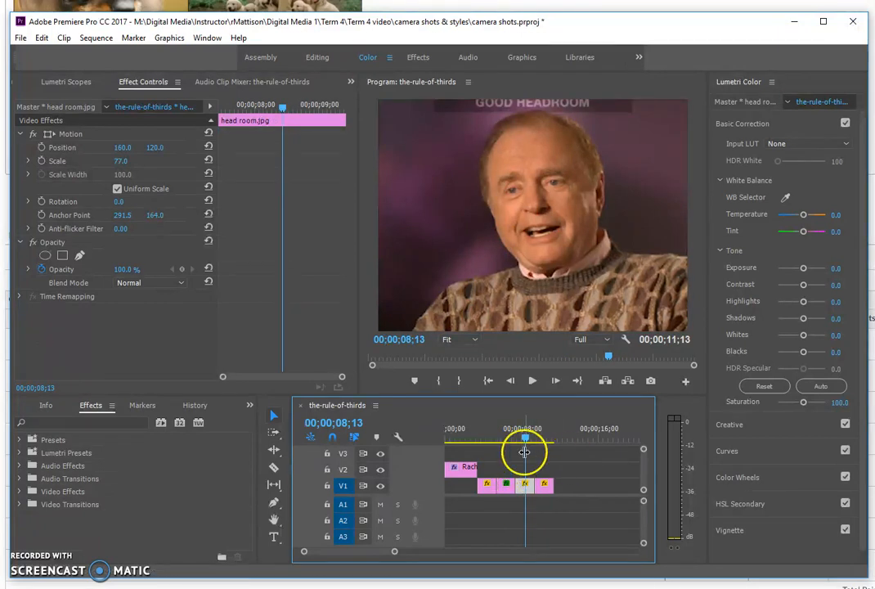
left_click_drag(803, 215, 801, 216)
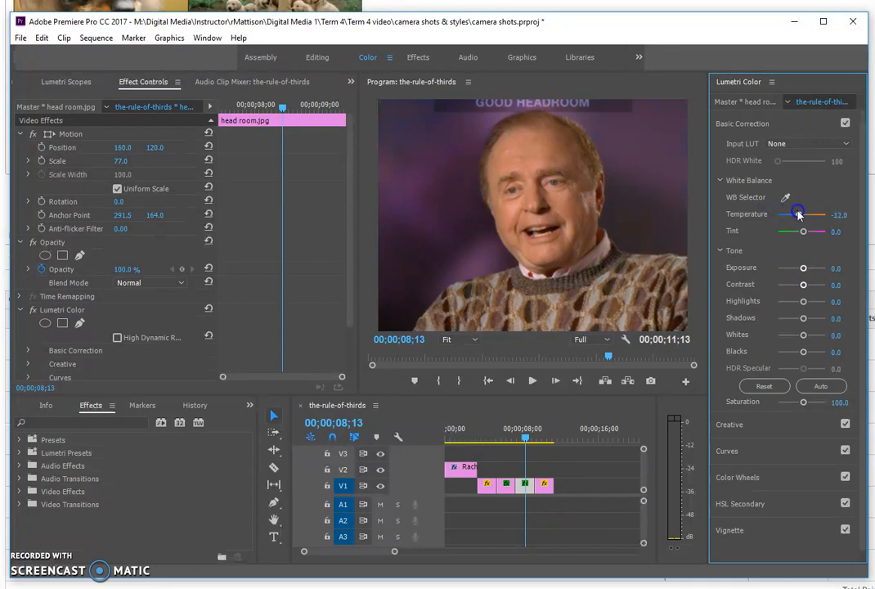
left_click_drag(802, 233, 836, 252)
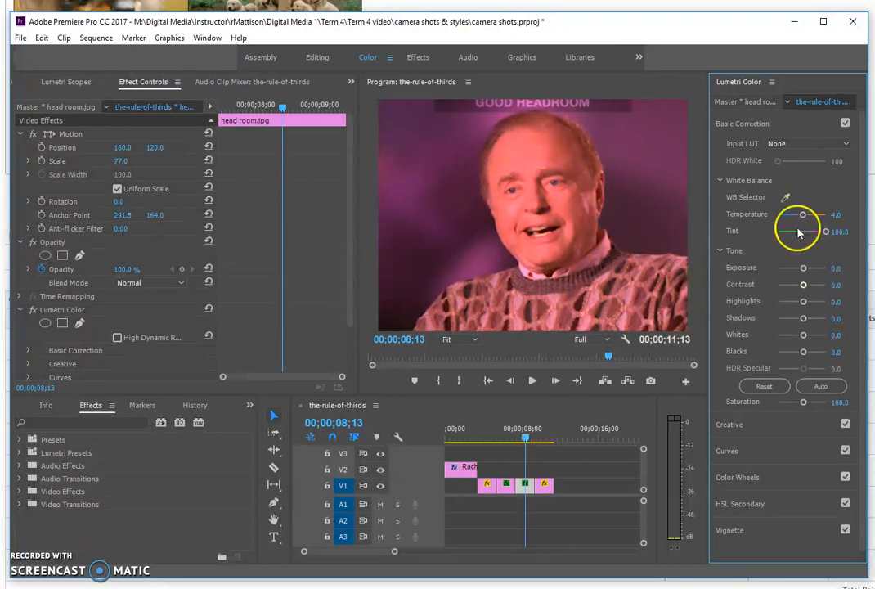
left_click_drag(802, 214, 768, 219)
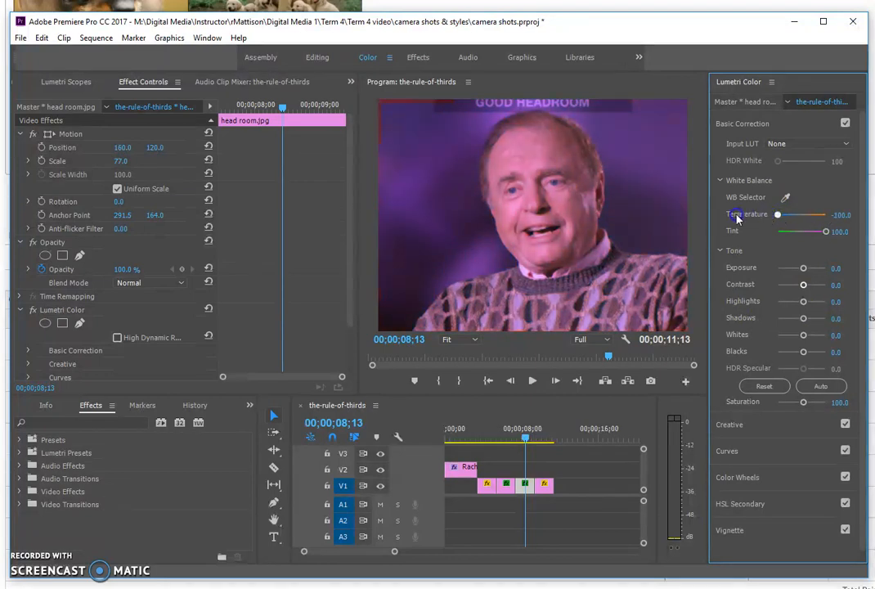
left_click_drag(828, 233, 766, 233)
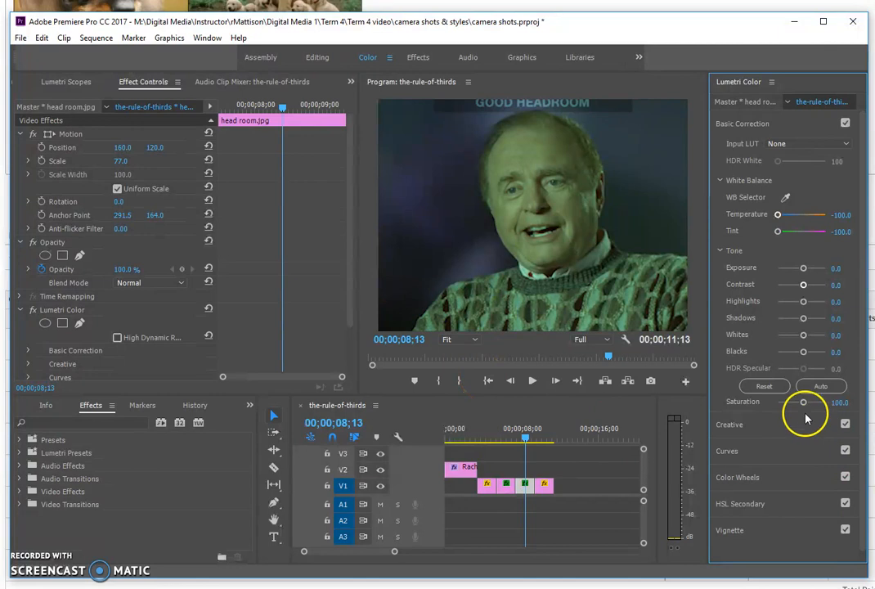
left_click(622, 356)
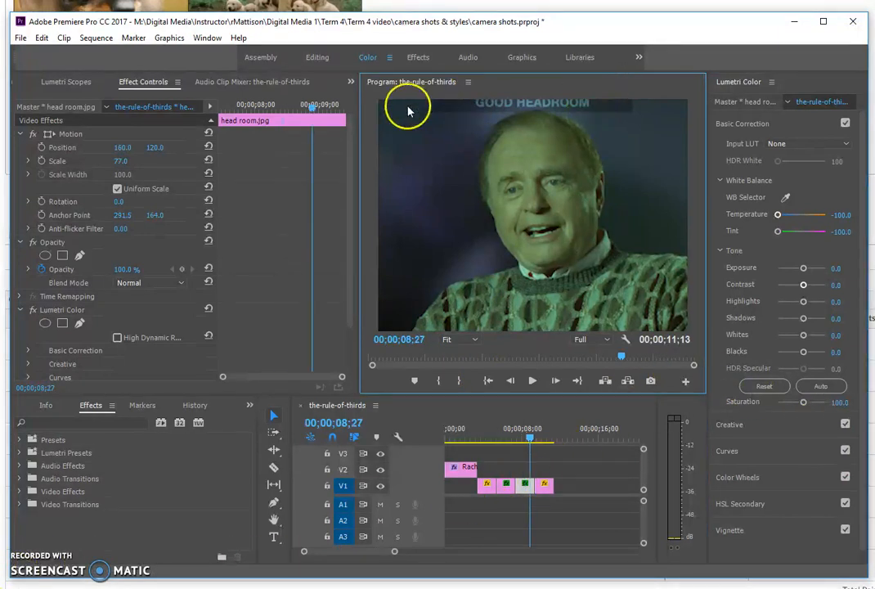
Step: Apply Cross Dissolve from Video Transitions > Dissolve to the end of the title clip
left_click(416, 59)
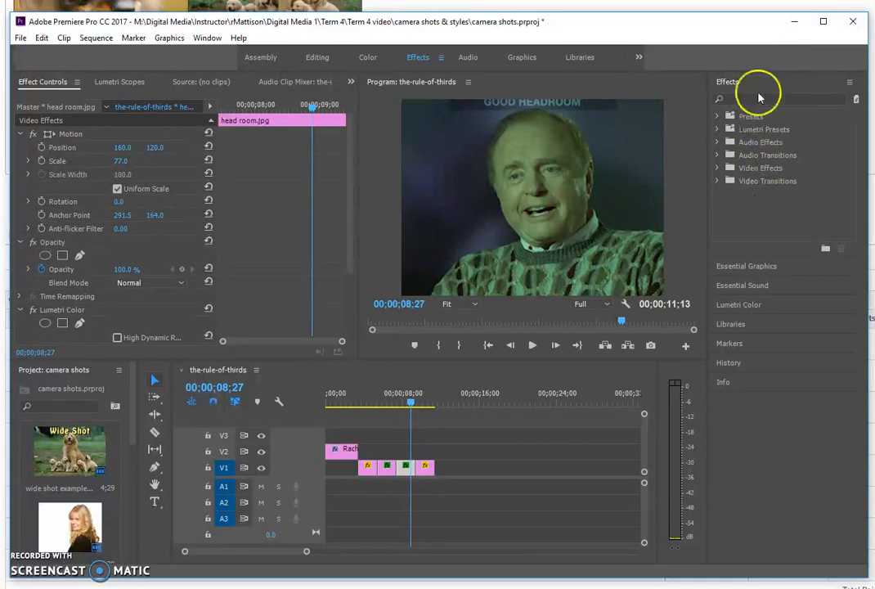
left_click(718, 181)
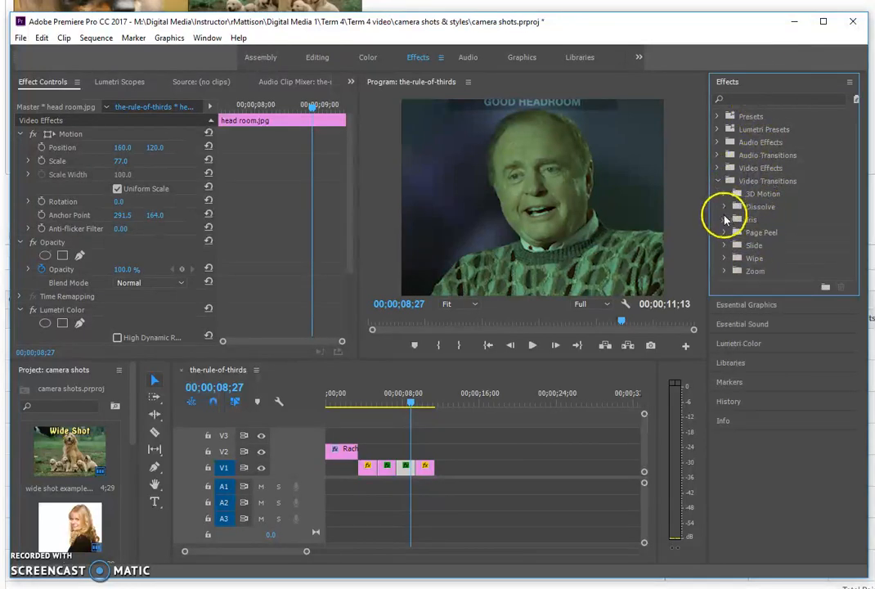
left_click(723, 206)
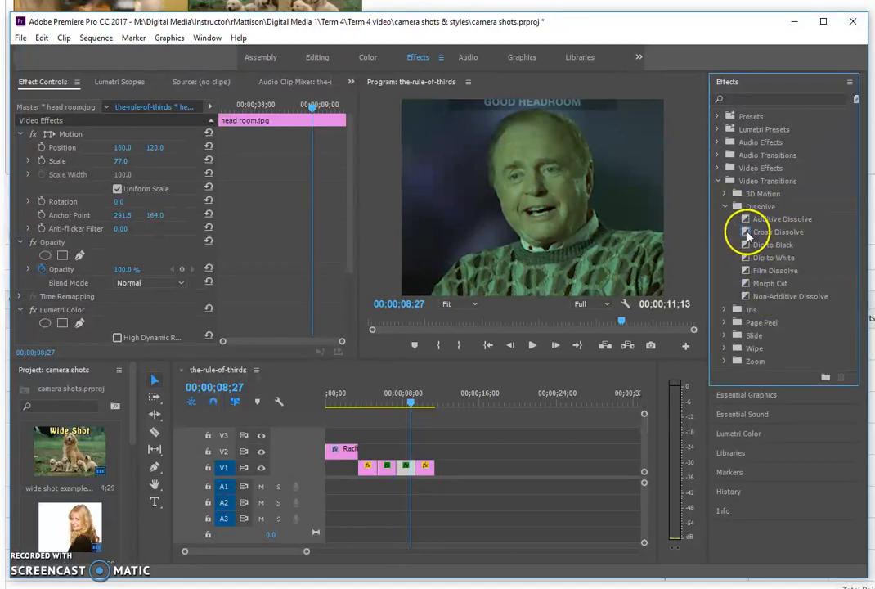
left_click(747, 236)
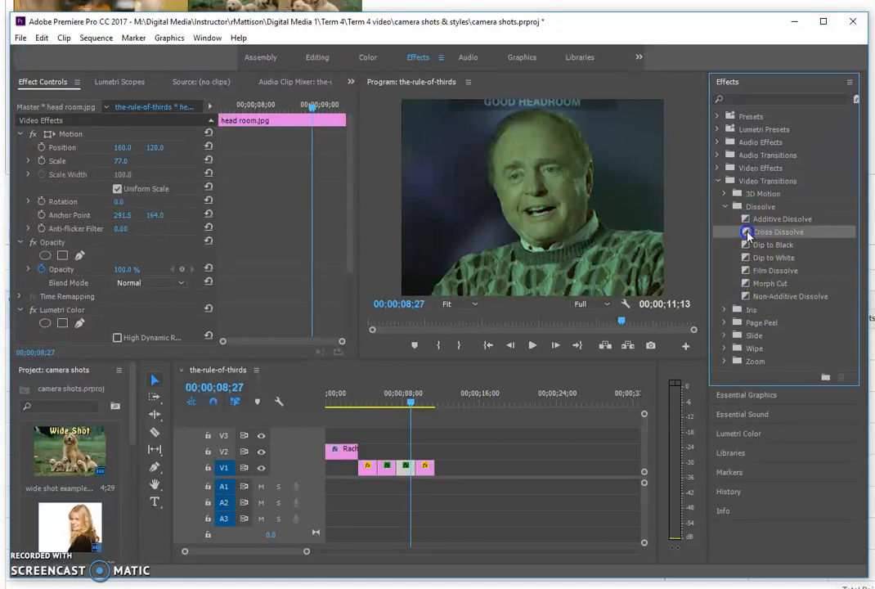
left_click_drag(570, 291, 372, 381)
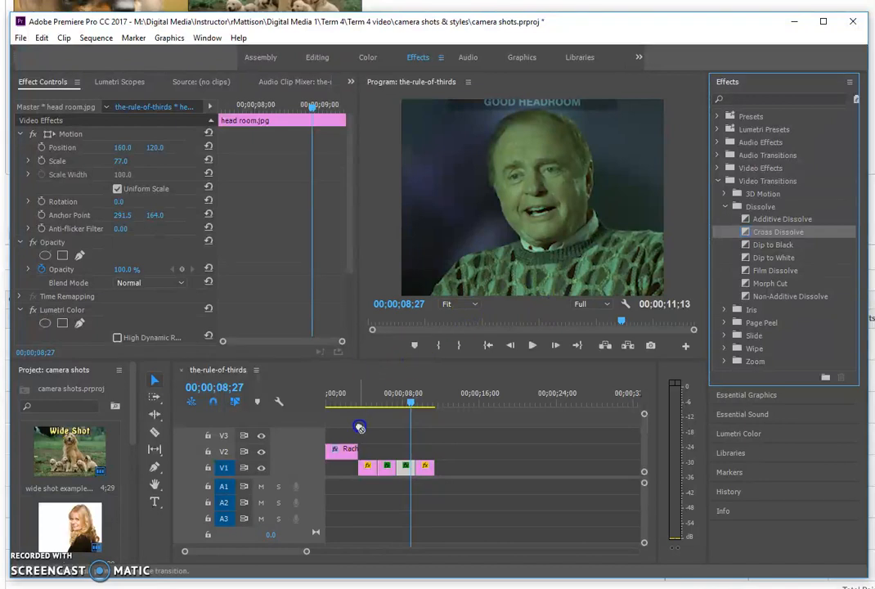
left_click_drag(353, 451, 353, 452)
left_click_drag(401, 405, 372, 411)
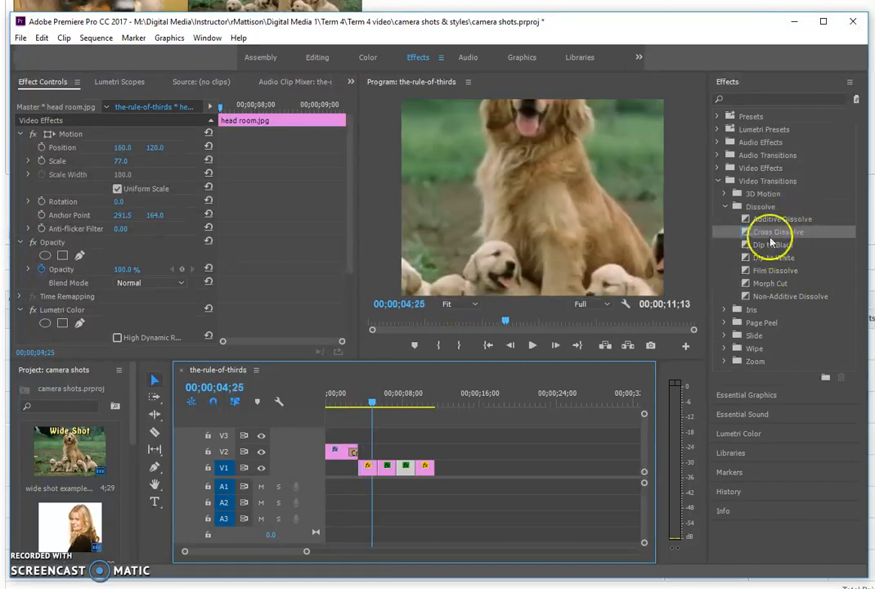
Step: Add Dip to Black and Morph Cut at the next two V1 cuts
left_click_drag(771, 243, 592, 330)
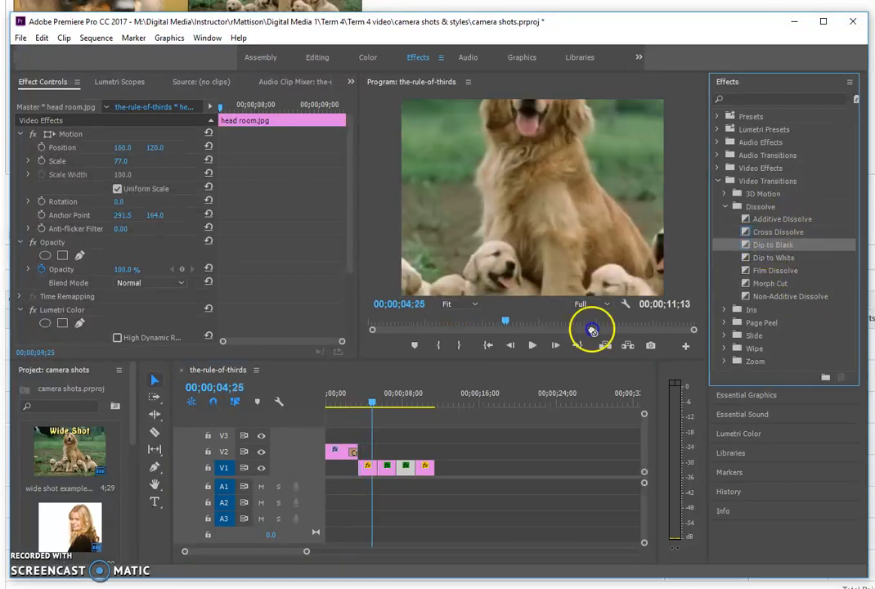
left_click_drag(378, 473, 378, 472)
mouse_move(768, 283)
left_mouse_down()
mouse_move(425, 448)
mouse_move(402, 471)
left_mouse_up()
left_click_drag(775, 271, 522, 363)
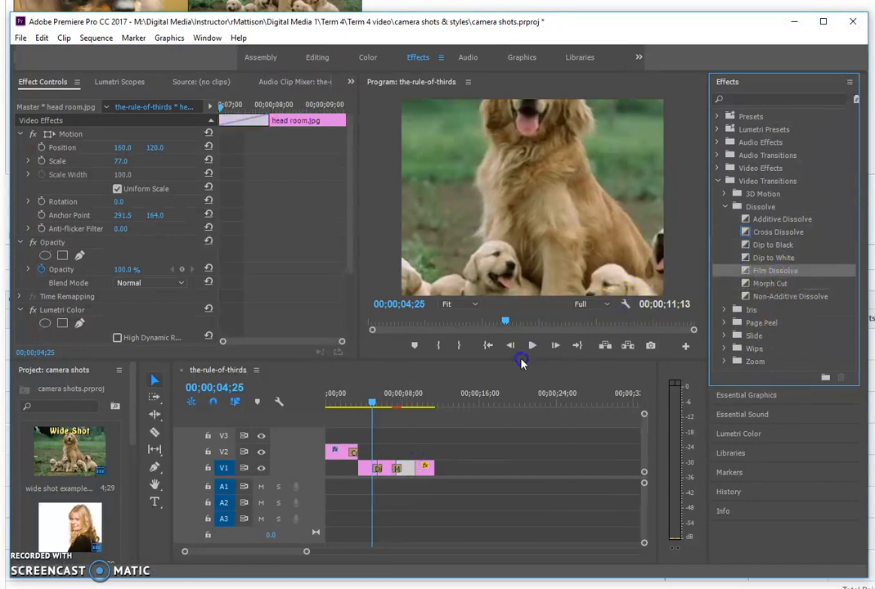
Step: Replace the Film Dissolve at the end of V1 with Non-Additive Dissolve
left_click_drag(424, 479, 421, 464)
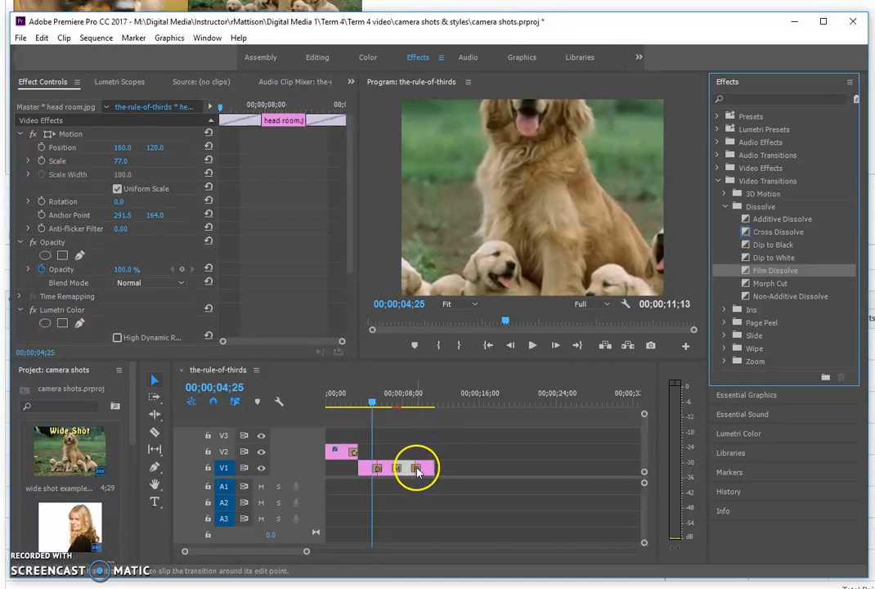
left_click(417, 471)
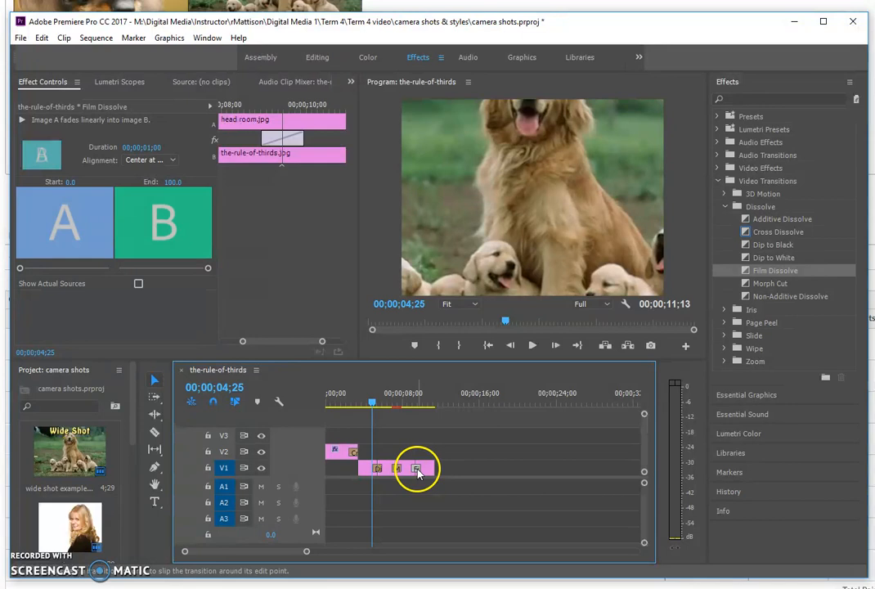
key("Delete")
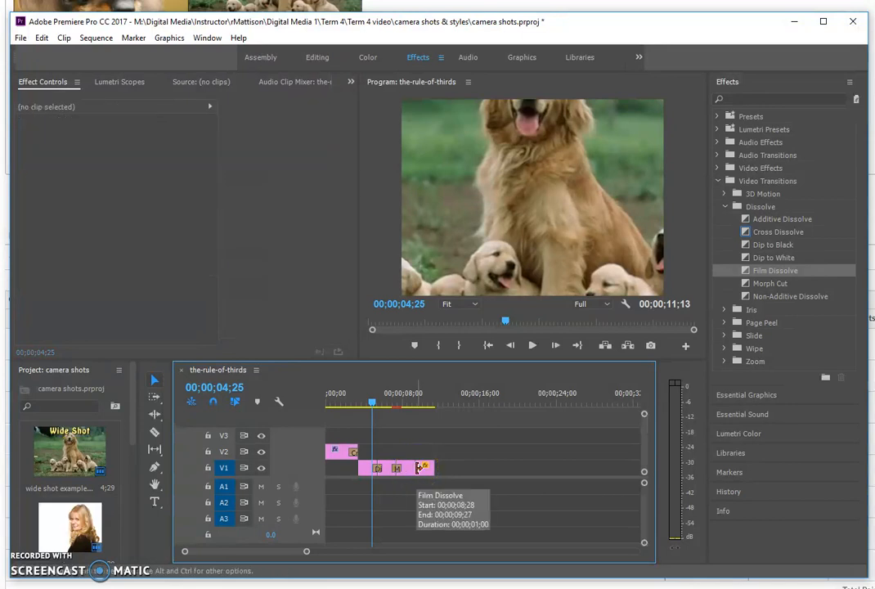
left_click_drag(773, 296, 416, 469)
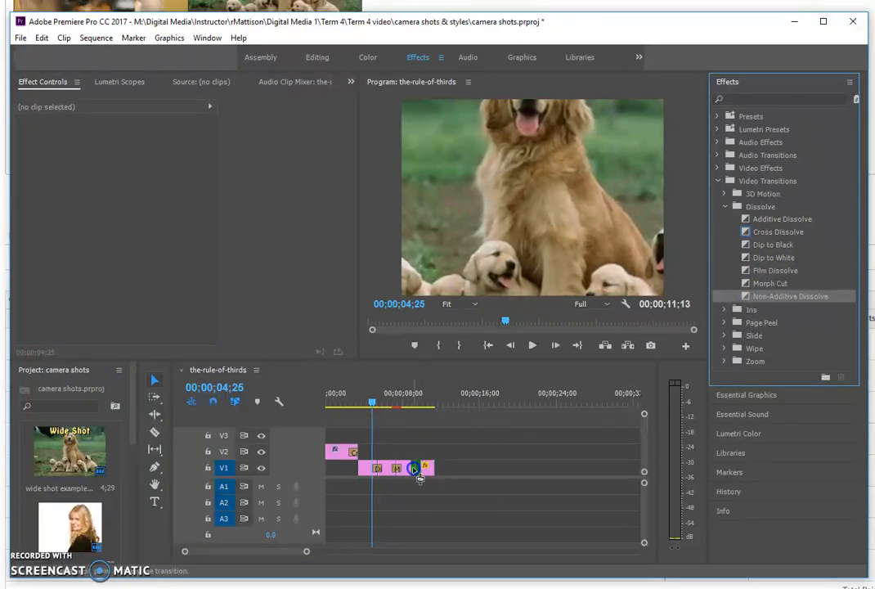
left_click_drag(372, 402, 396, 412)
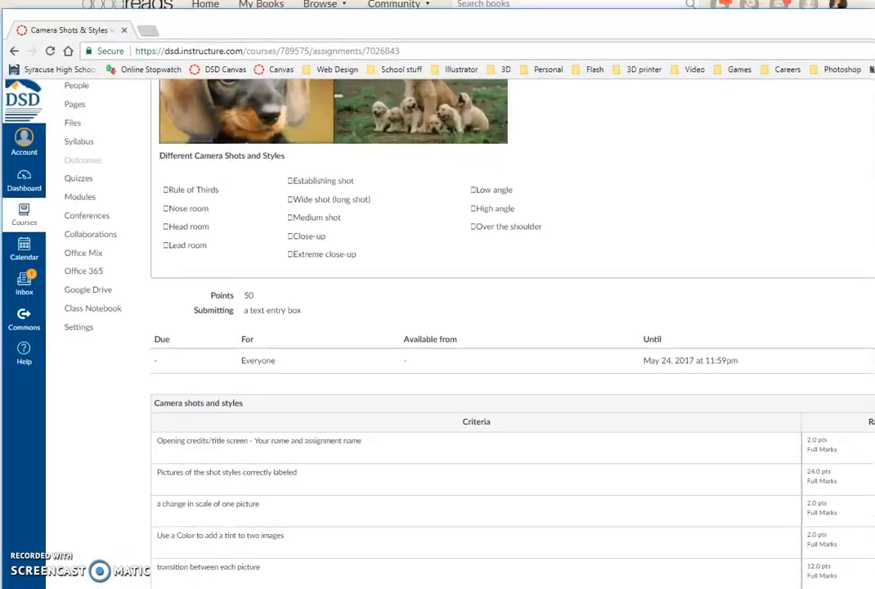
Step: Go to the DIGITAL MEDIA 1B course's Pages list from the Canvas sidebar
scroll(123, 139, "up", 3)
left_click(75, 258)
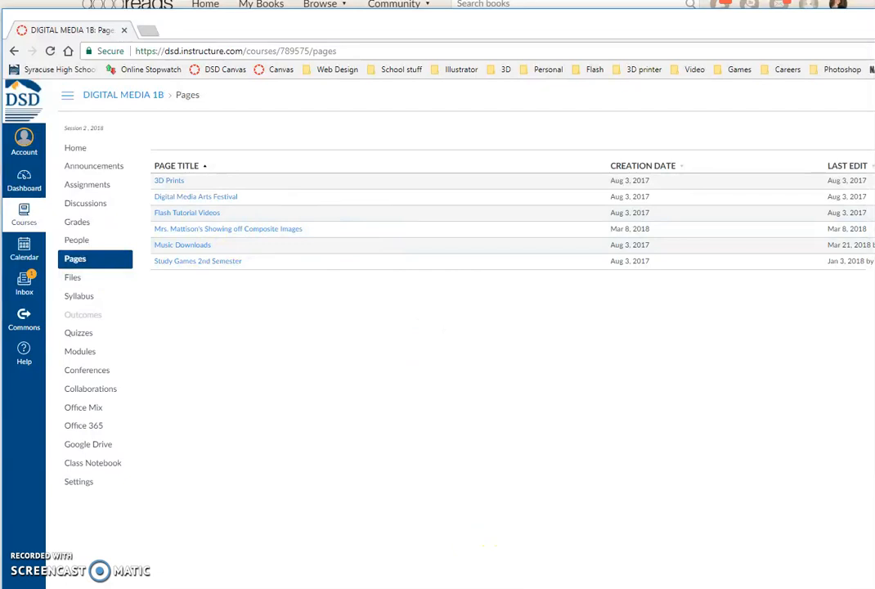
Step: Show the Resources › Music folder of songs in File Explorer beside Premiere Pro
key("alt+Tab")
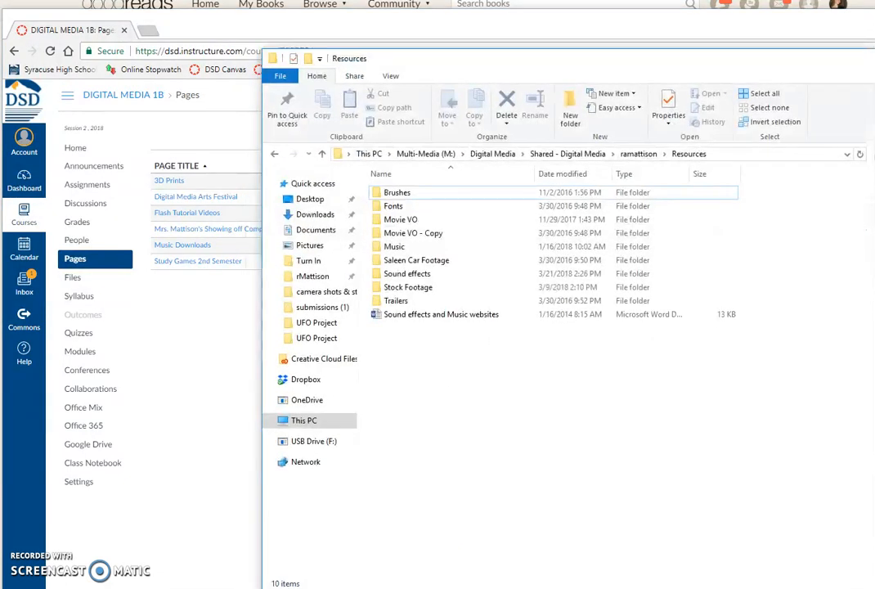
left_click_drag(616, 68, 440, 50)
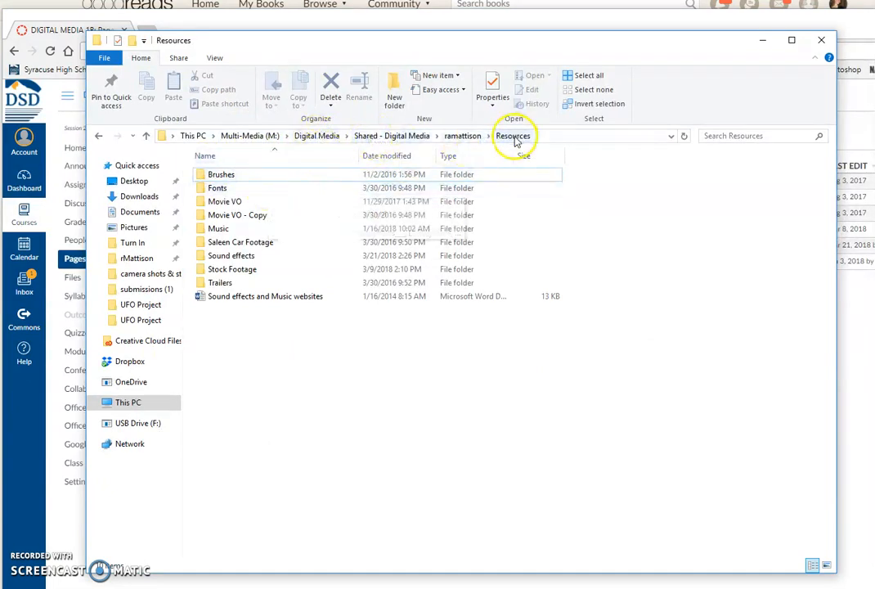
double_click(219, 229)
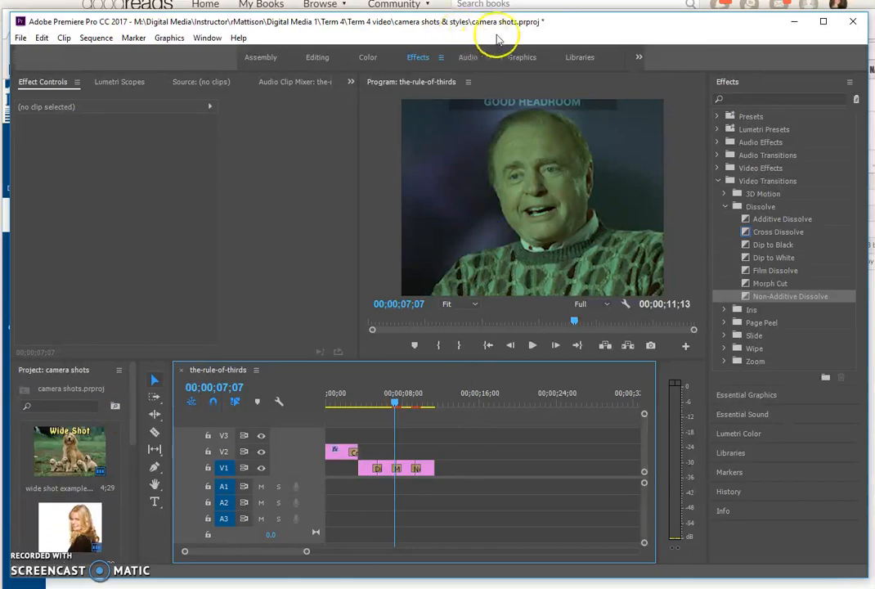
left_click_drag(590, 27, 874, 44)
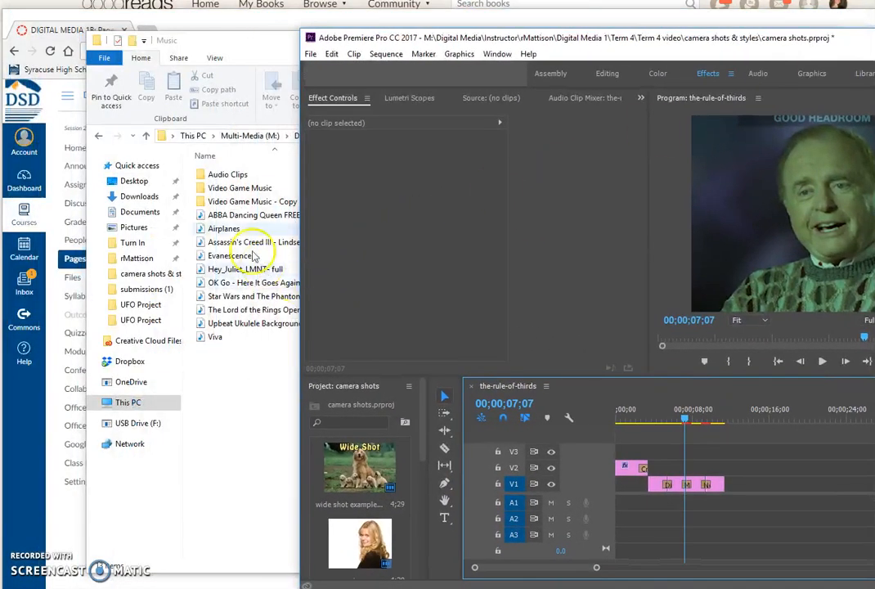
Step: Import the ABBA Dancing Queen MP3 and lay it on track A1 at the sequence start
left_click_drag(228, 215, 384, 517)
left_click_drag(421, 425, 423, 488)
left_click_drag(828, 49, 545, 34)
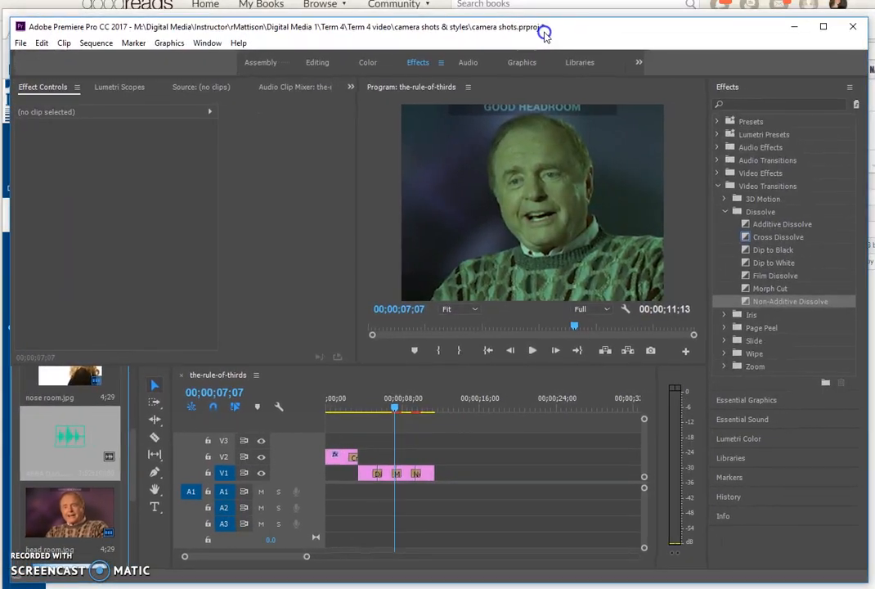
left_click_drag(72, 441, 325, 494)
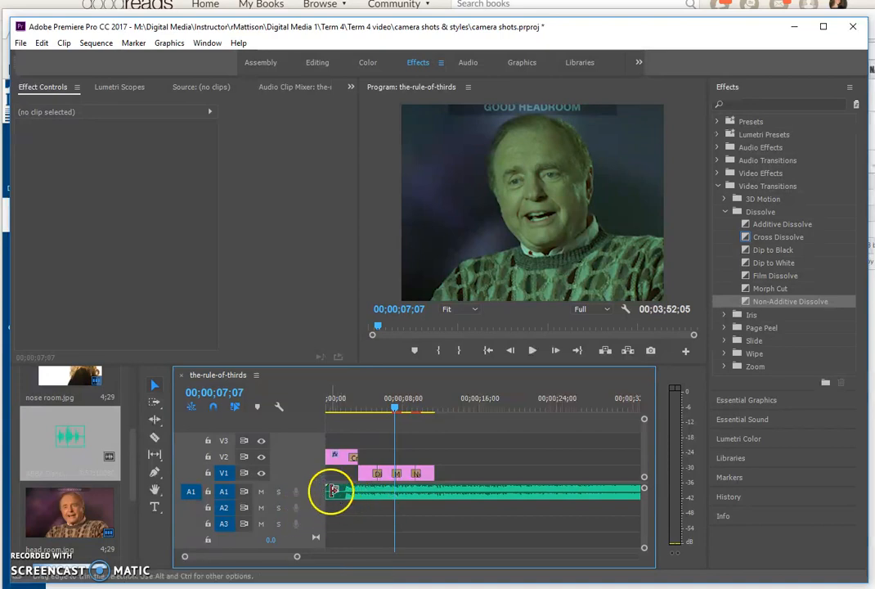
left_click_drag(393, 408, 343, 419)
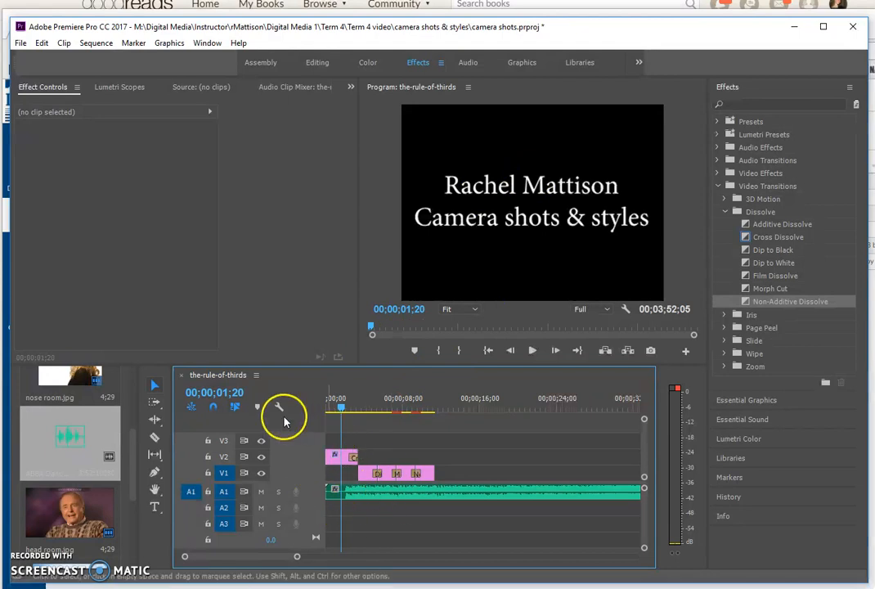
Step: Split the song at the playhead and move it back to the sequence start
left_click(155, 439)
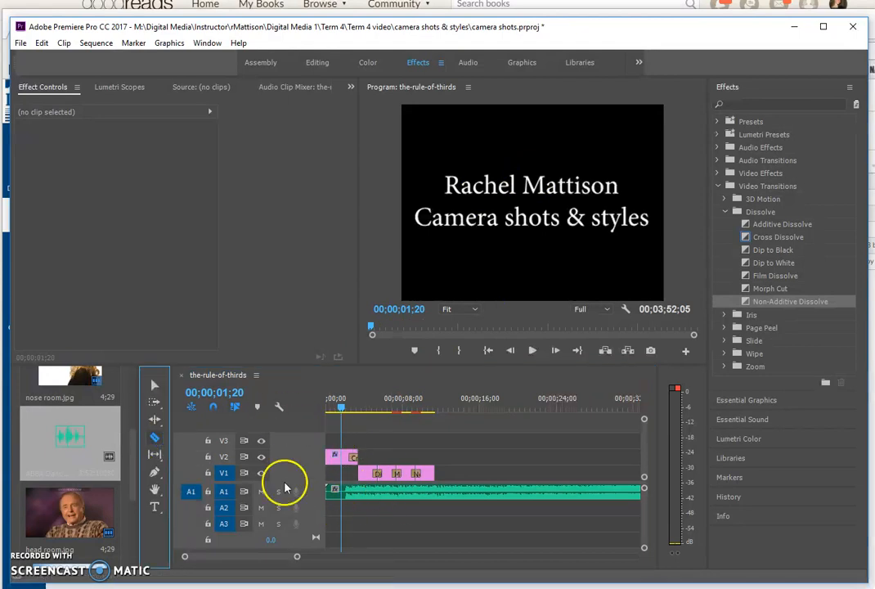
left_click(344, 492)
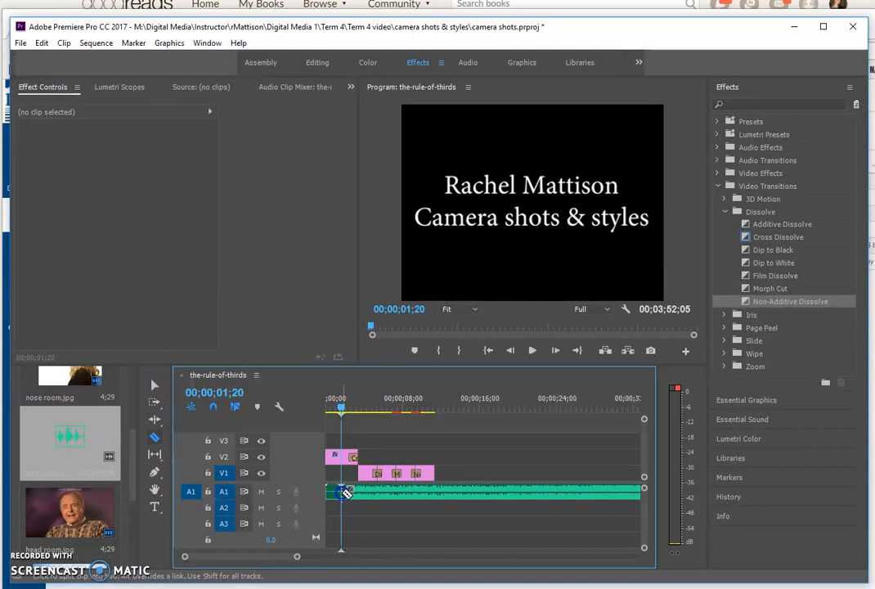
left_click(156, 385)
left_click(330, 490)
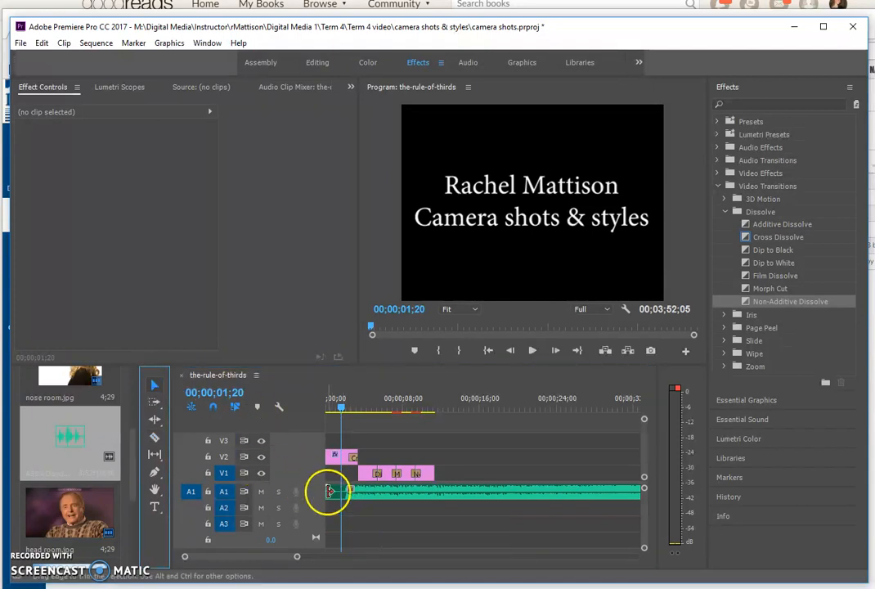
left_click(391, 523)
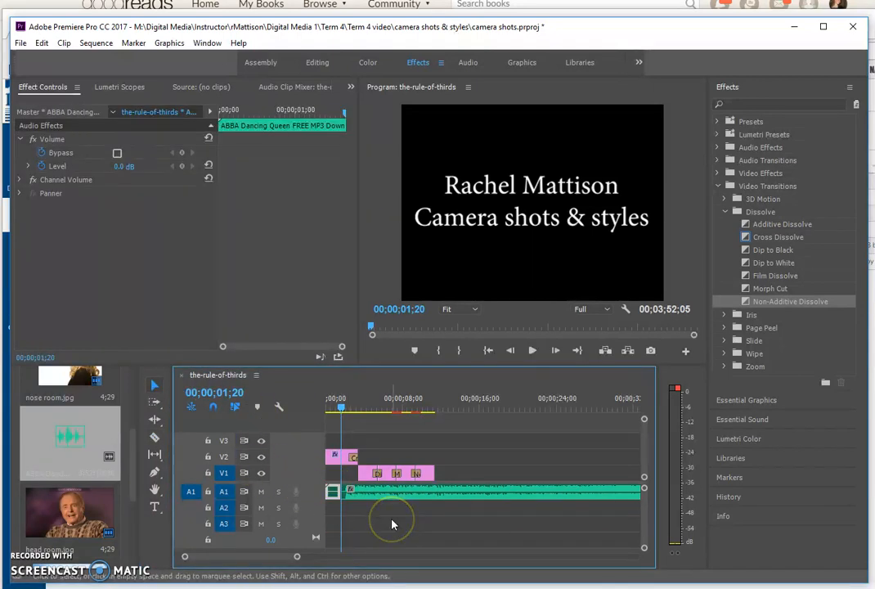
left_click_drag(390, 492, 378, 494)
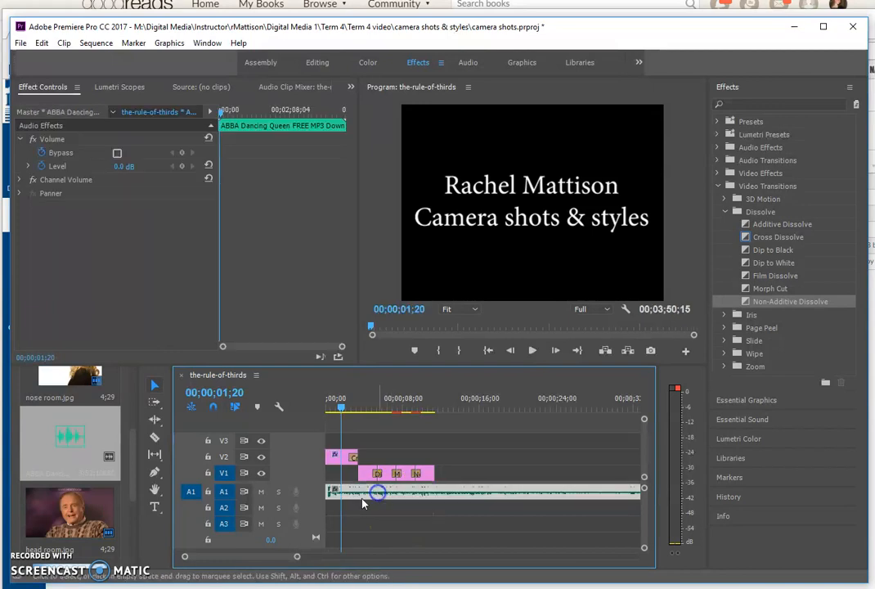
Step: Cut the music just past the last picture clip and park the playhead after it
left_click(153, 437)
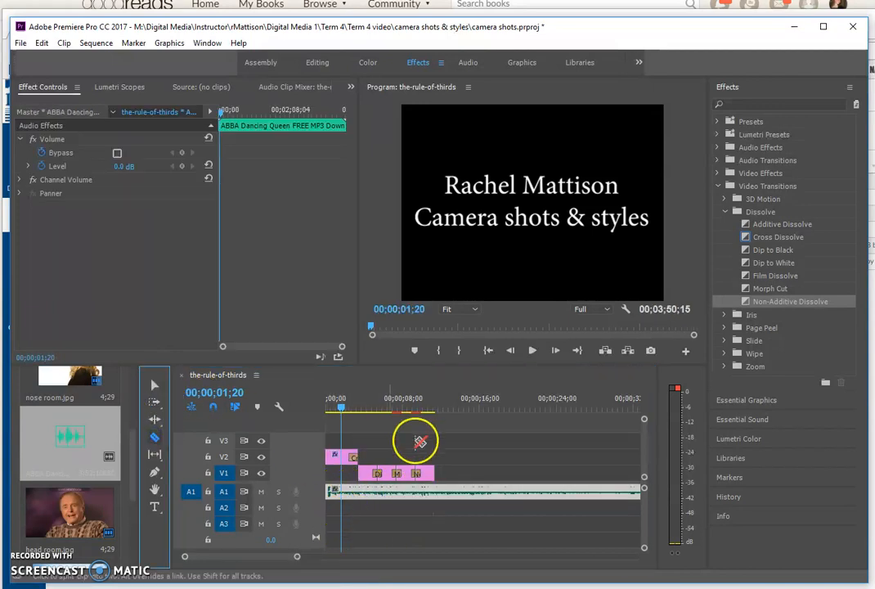
left_click(457, 491)
left_click(155, 384)
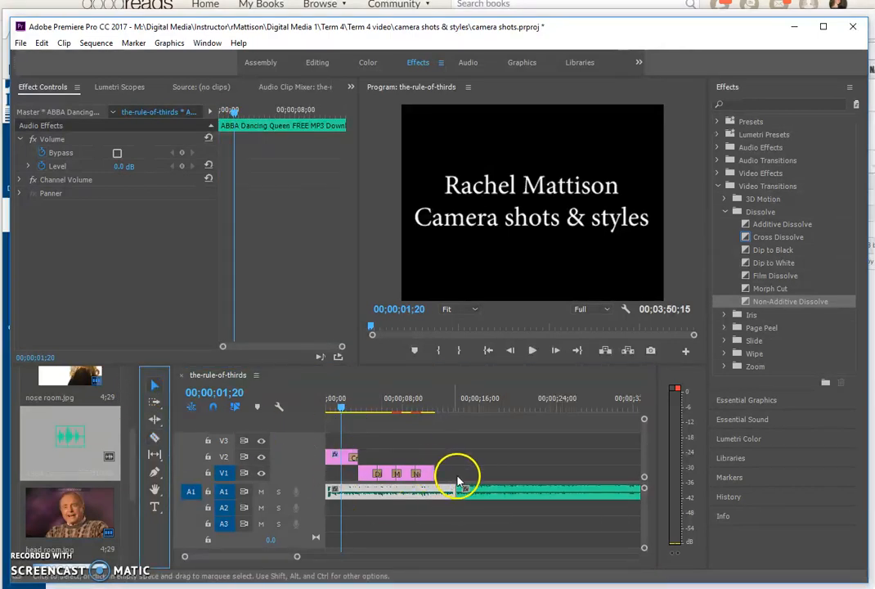
left_click(503, 491)
left_click_drag(483, 482, 424, 472)
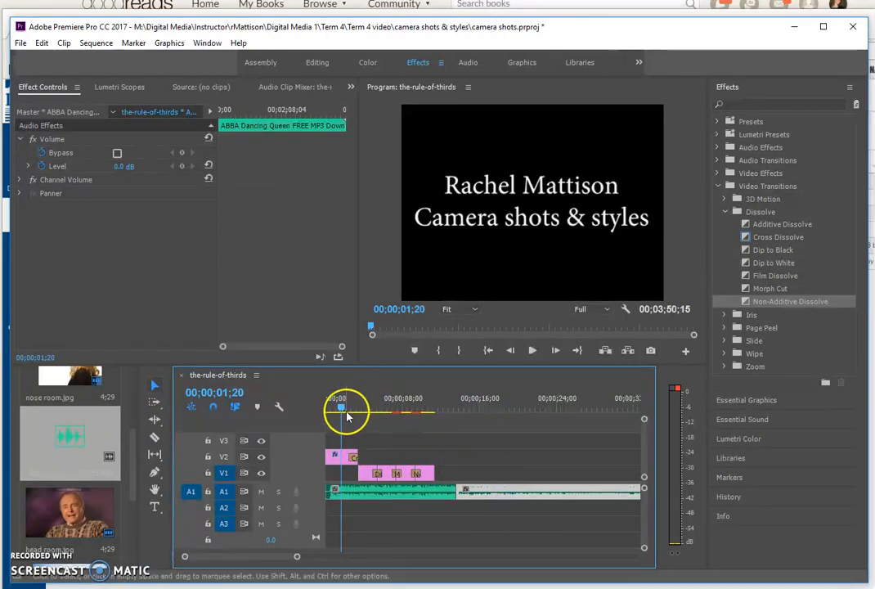
left_click_drag(342, 407, 434, 411)
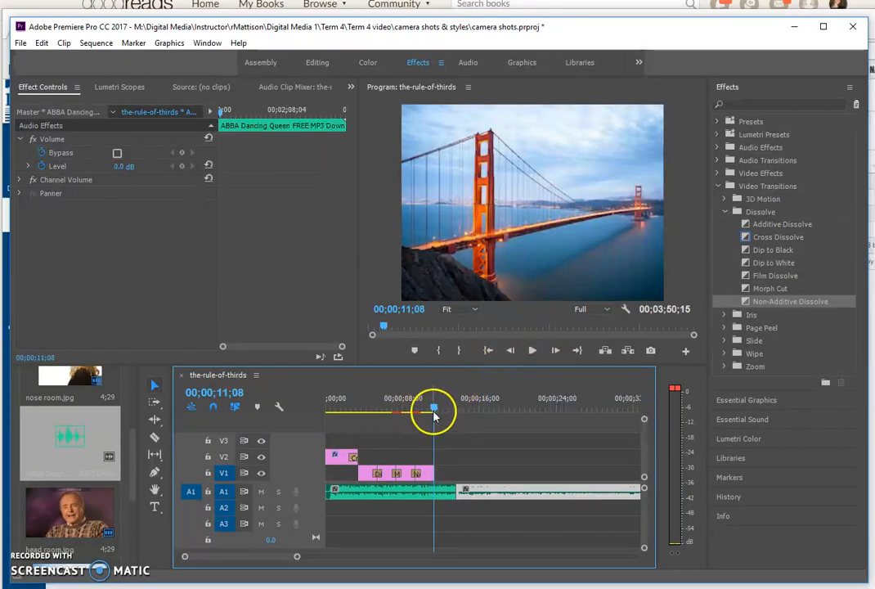
left_click_drag(434, 413, 439, 413)
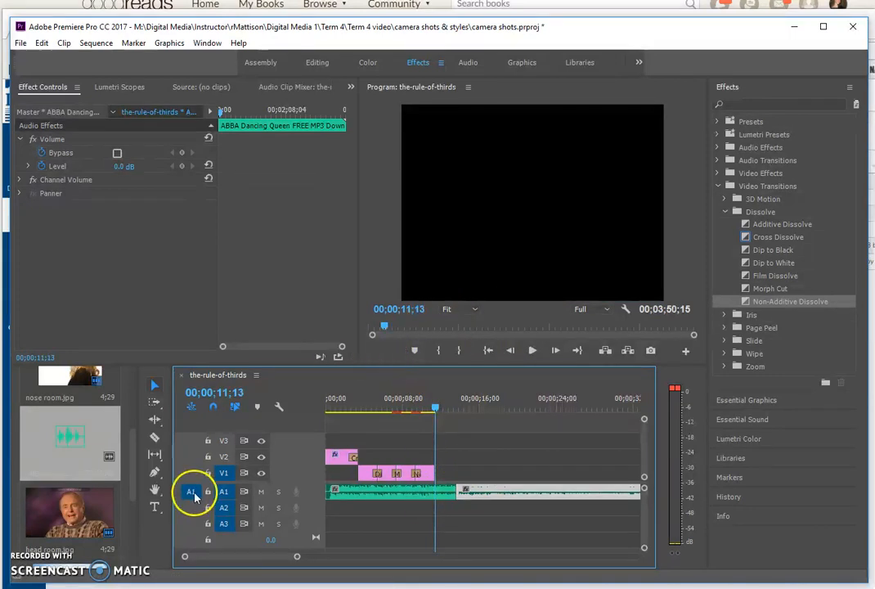
Step: Type a four-line credits title: the author's name, ©2018, ABBA, Dancing Queen
left_click(154, 507)
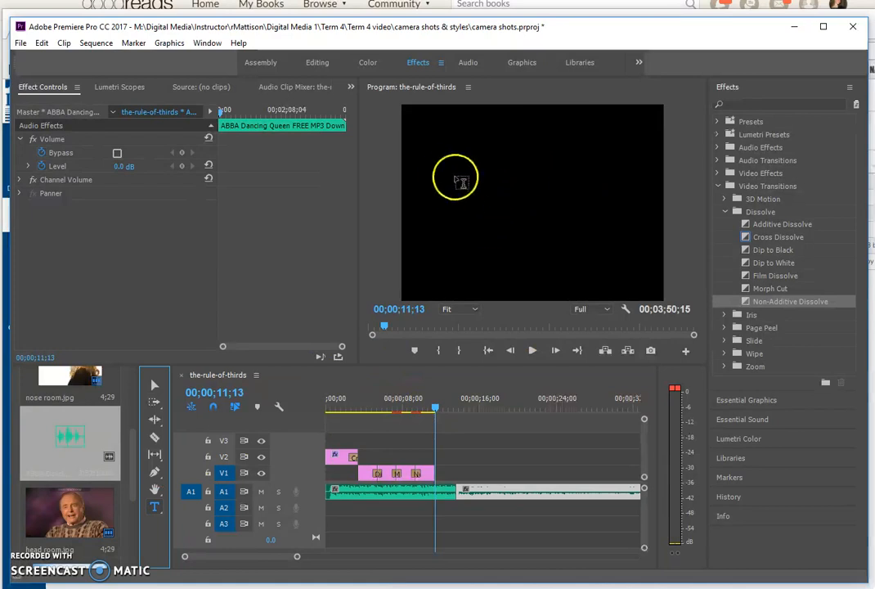
left_click(450, 141)
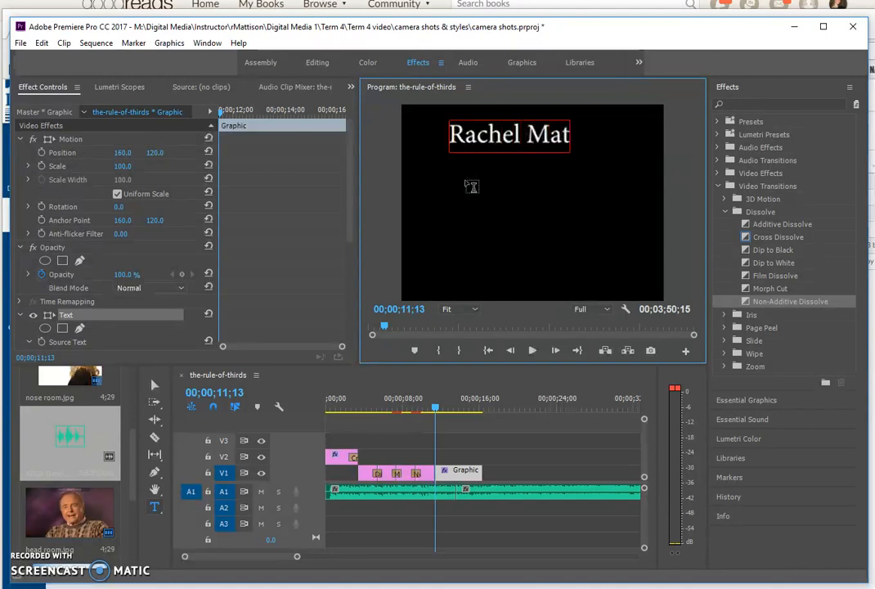
key("Return")
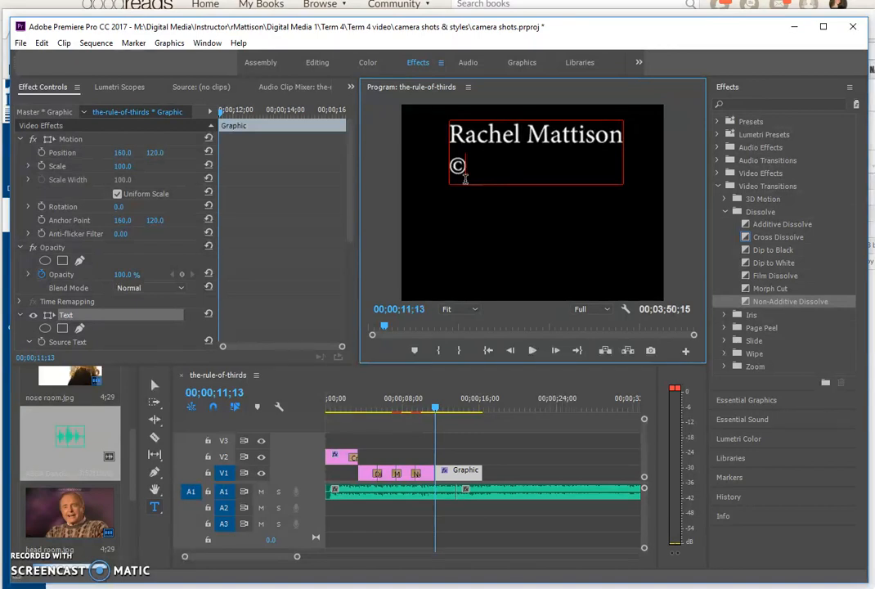
key("Return")
type("ABBA")
key("Return")
type("Dancing Queen")
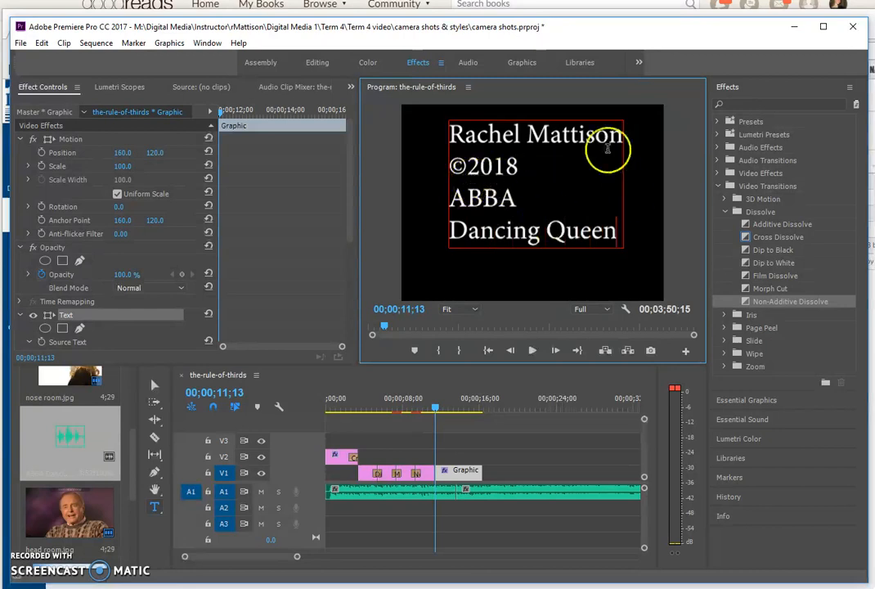
left_click_drag(620, 233, 446, 137)
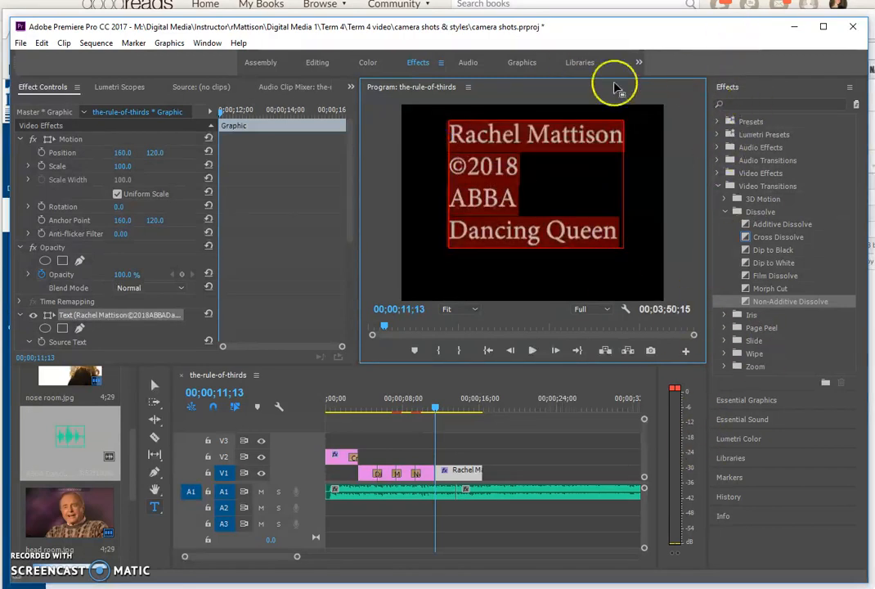
left_click(550, 66)
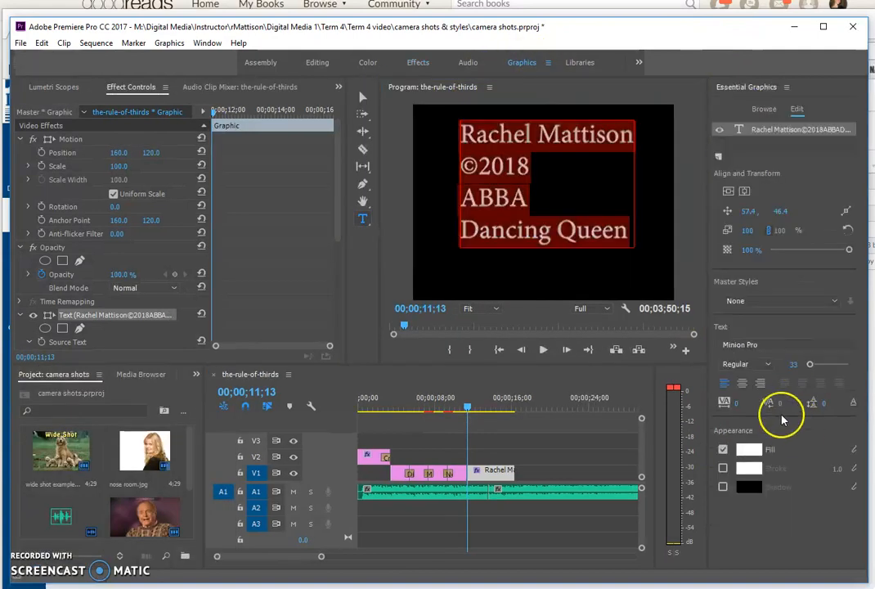
Step: Centre-align the credit lines, centre the title in frame, and trim the clip to 3;15
left_click(742, 383)
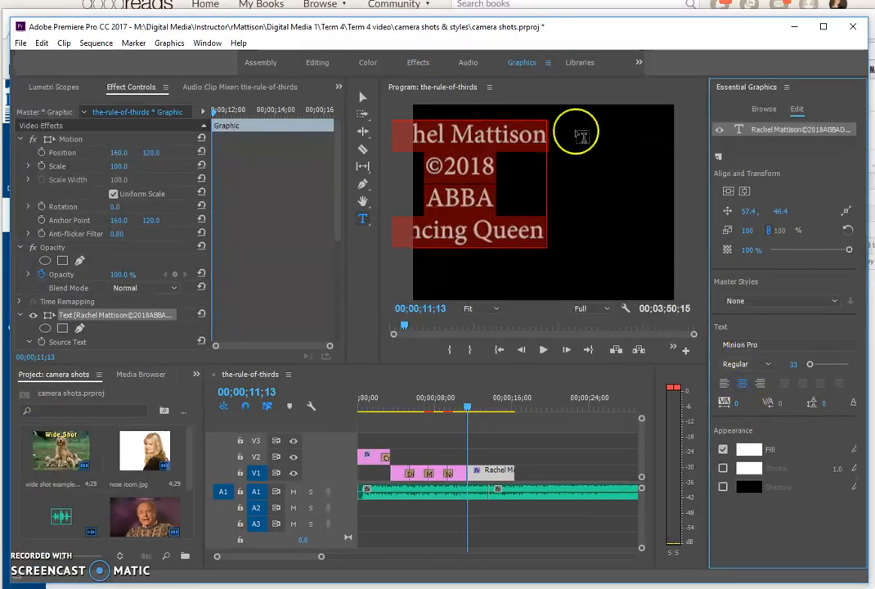
left_click(728, 191)
left_click(744, 191)
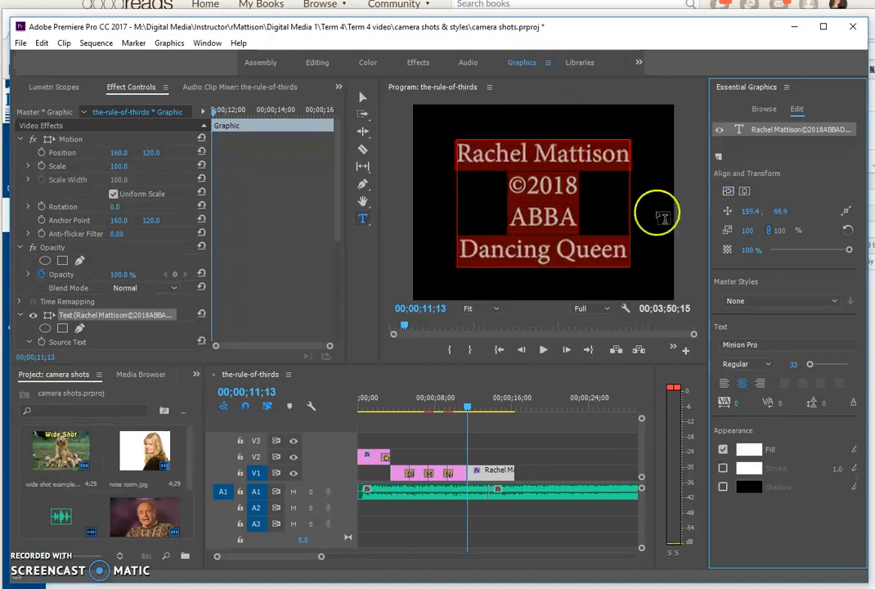
left_click_drag(512, 472, 488, 472)
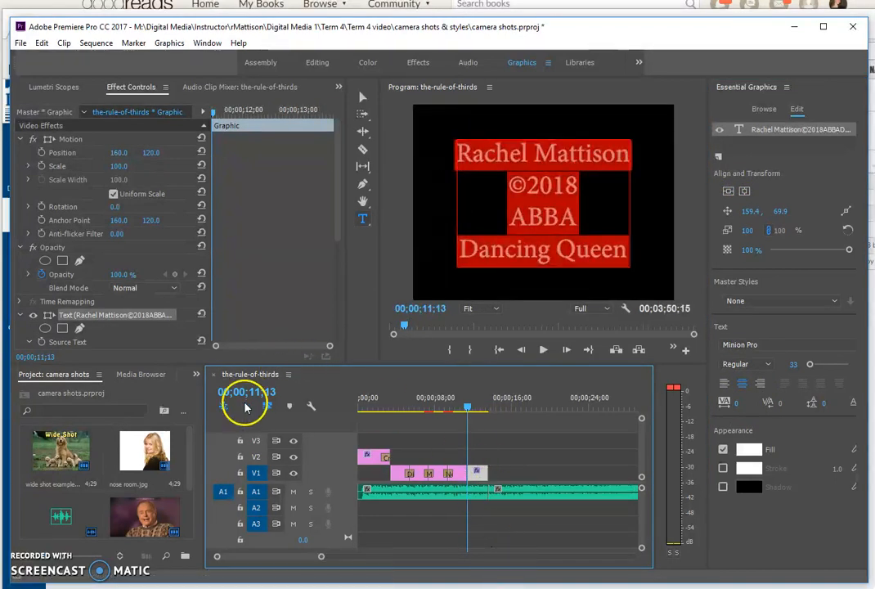
left_click(362, 95)
Step: Delete the trailing ABBA music piece on A1 and move to the end of the credits
left_click(557, 494)
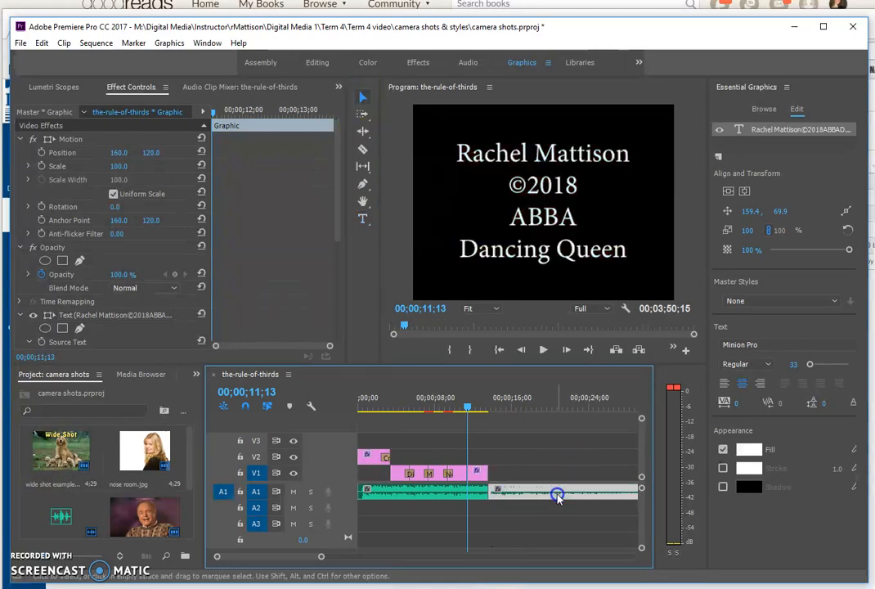
key("Delete")
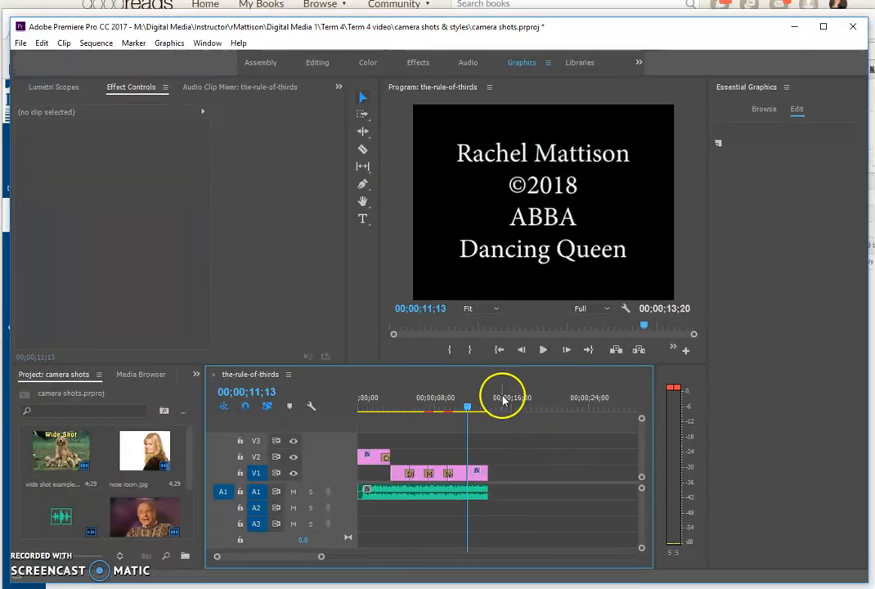
left_click_drag(467, 408, 482, 408)
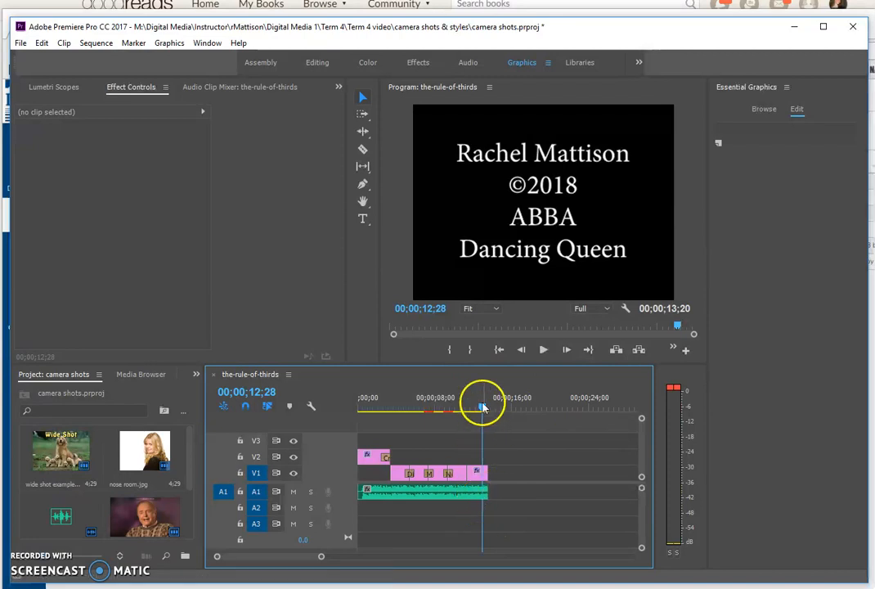
left_click(417, 63)
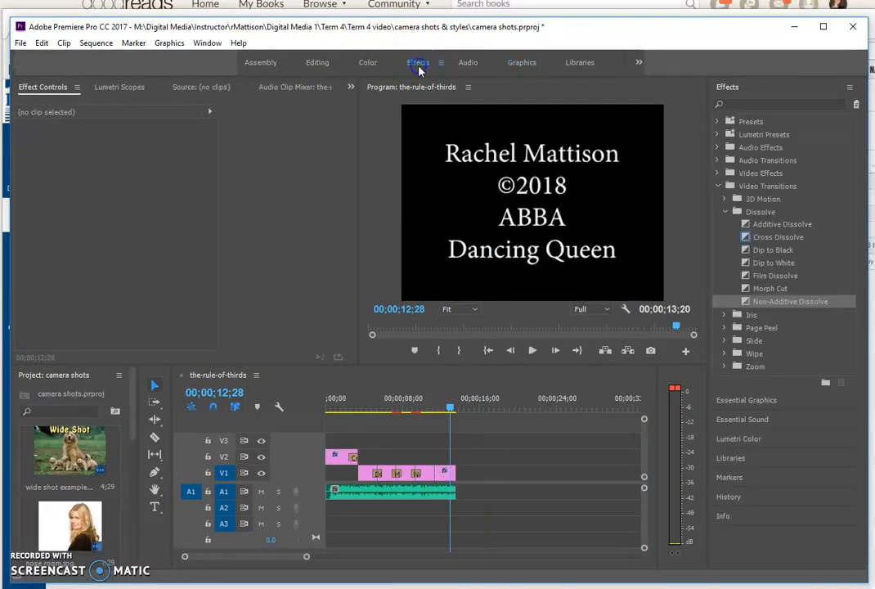
Step: Drop the Constant Gain crossfade from Audio Transitions > Crossfade onto the end of the A1 music
left_click(716, 188)
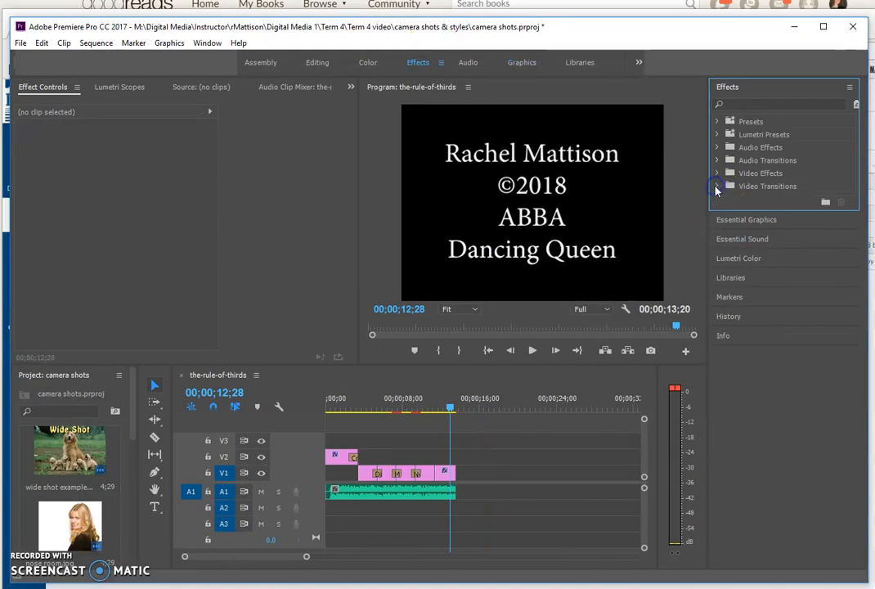
left_click(717, 161)
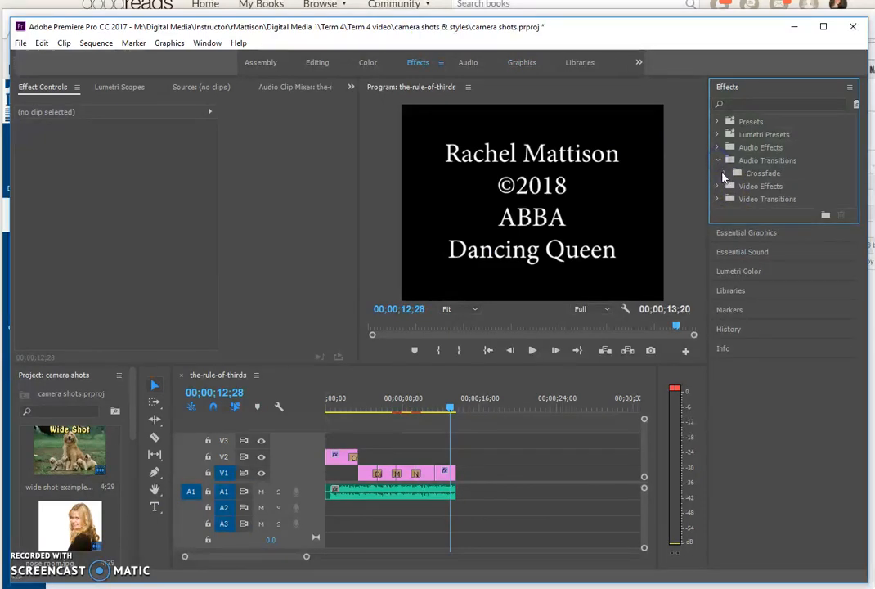
left_click(725, 174)
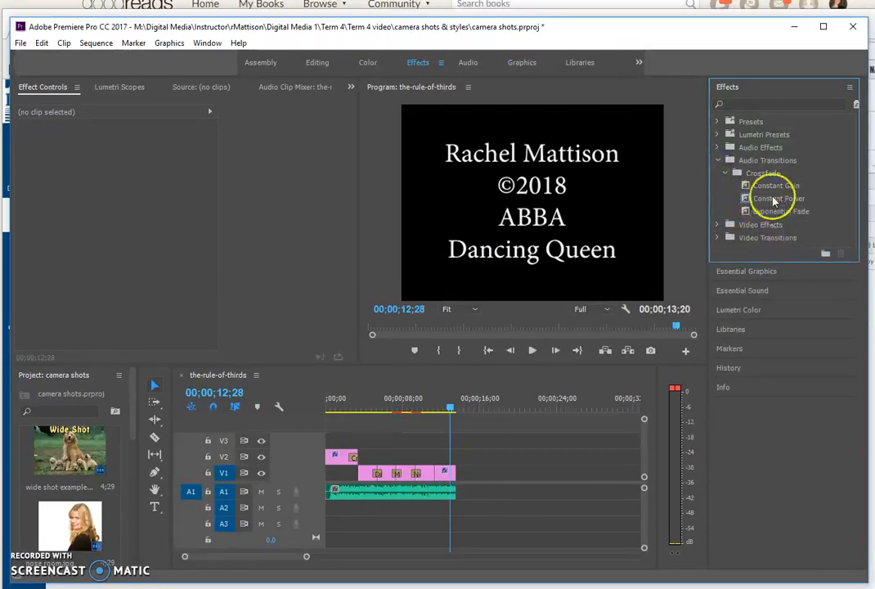
left_click(773, 188)
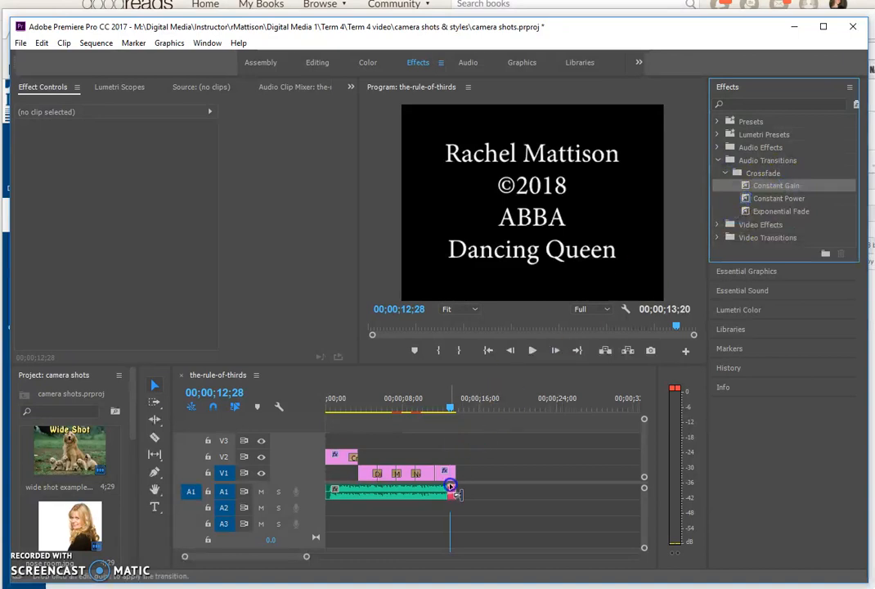
left_click_drag(452, 495, 453, 496)
left_click_drag(450, 407, 391, 417)
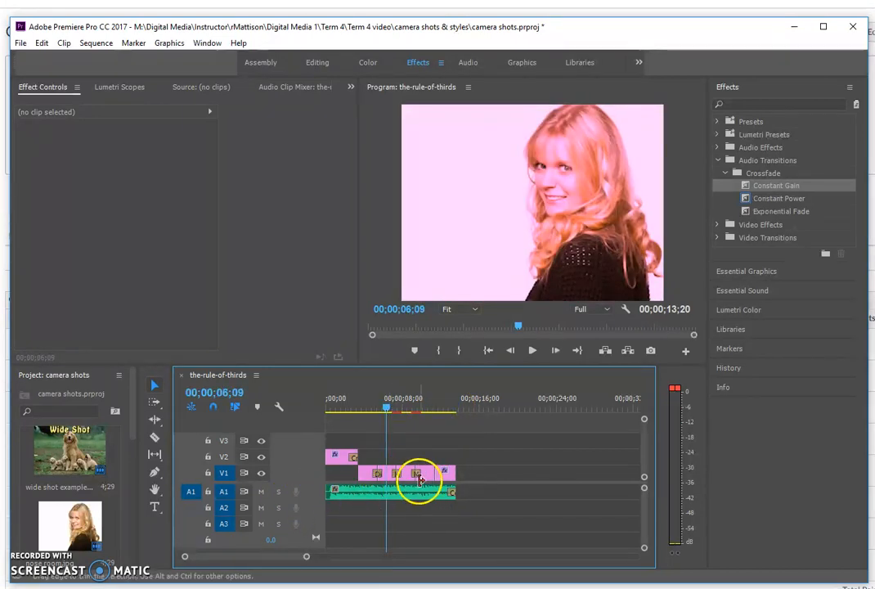
Step: Mute the music track and type a 'Nose Room' title over the woman's portrait shot
left_click(260, 491)
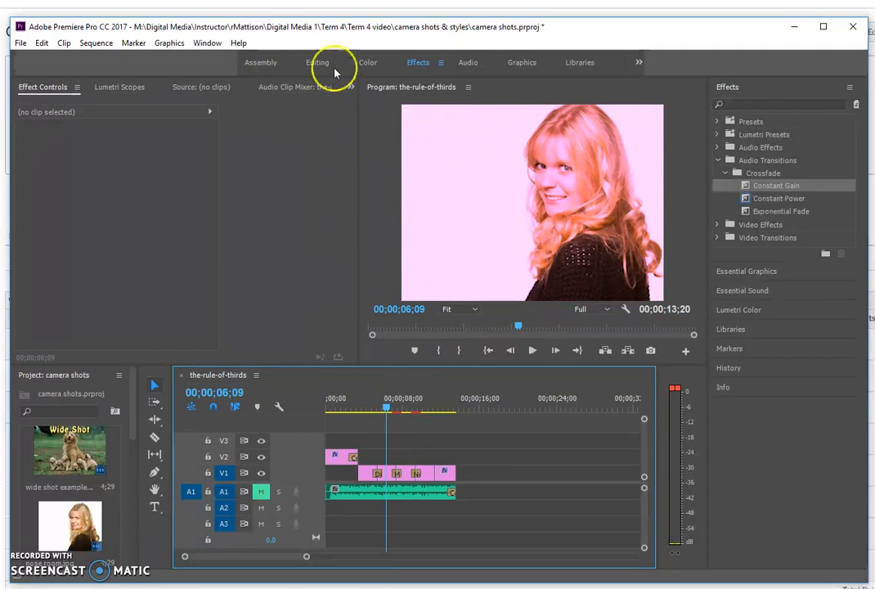
left_click(522, 62)
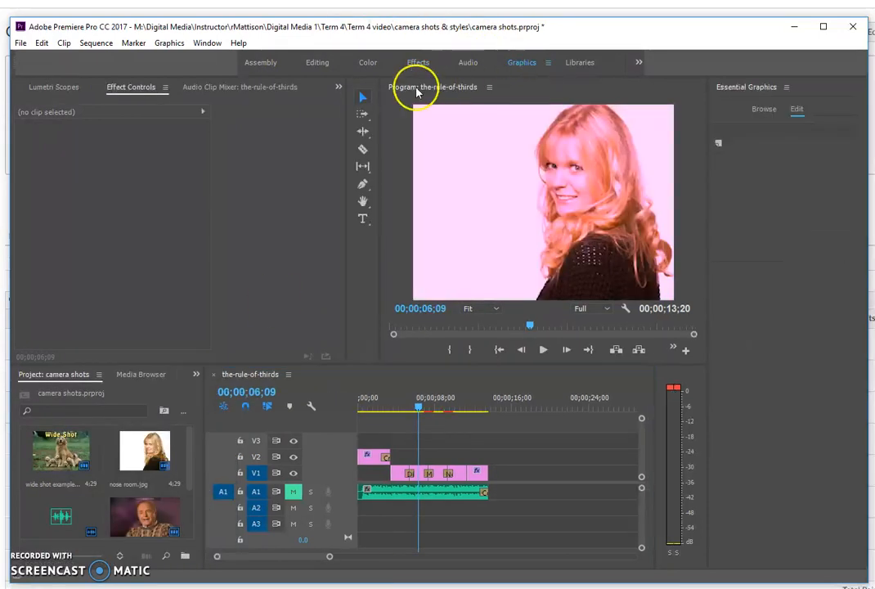
left_click(363, 218)
left_click(477, 281)
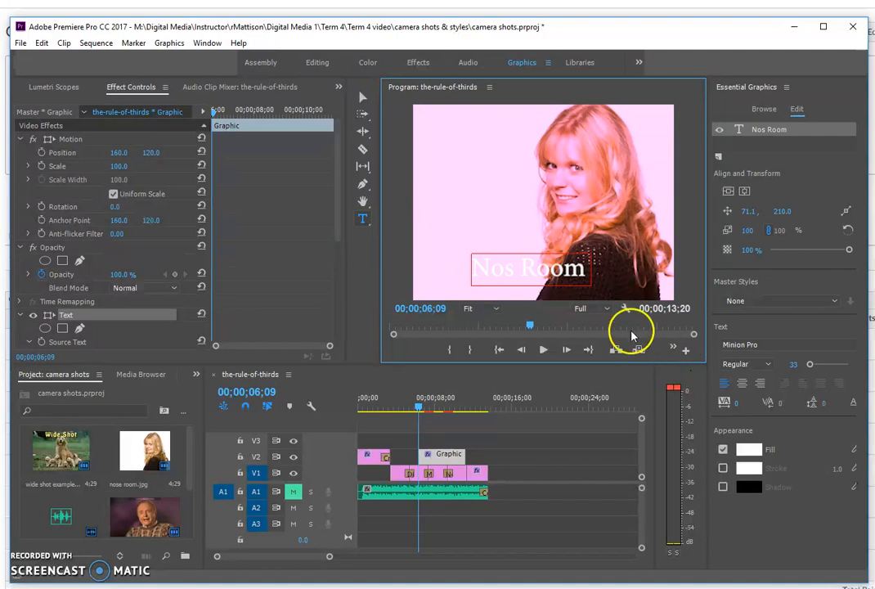
left_click_drag(582, 271, 469, 279)
left_click(515, 272)
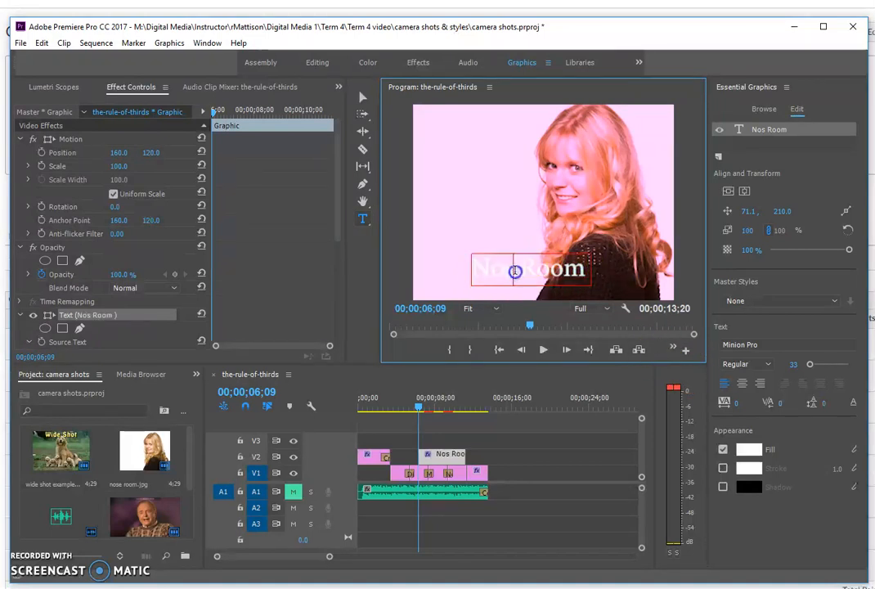
type("e")
left_click_drag(607, 275, 460, 281)
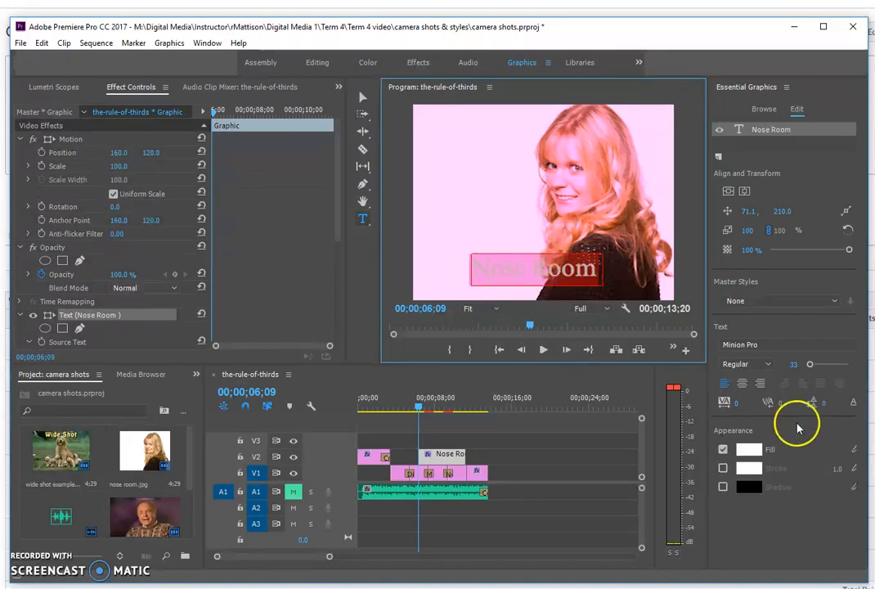
Step: Set the Nose Room title's fill colour to black
left_click(750, 450)
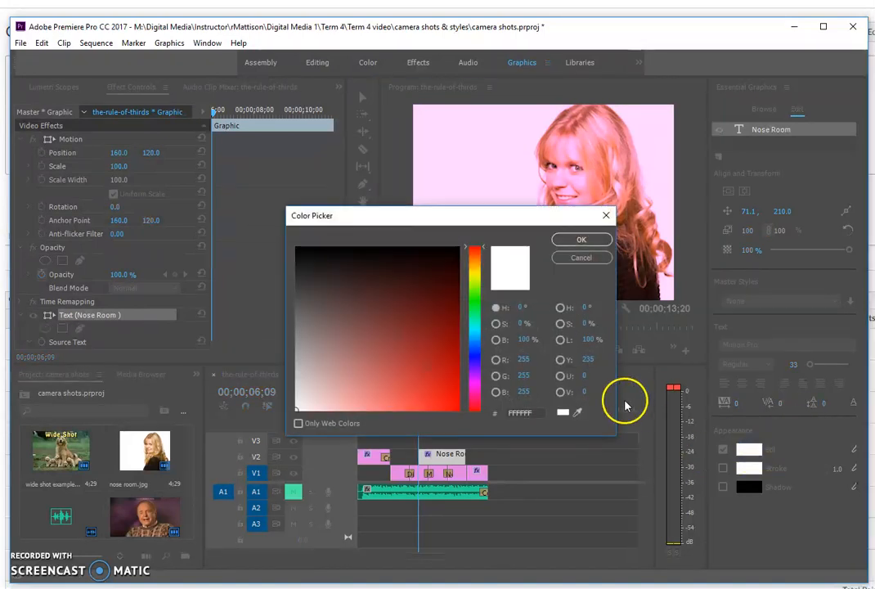
left_click(476, 299)
left_click(455, 294)
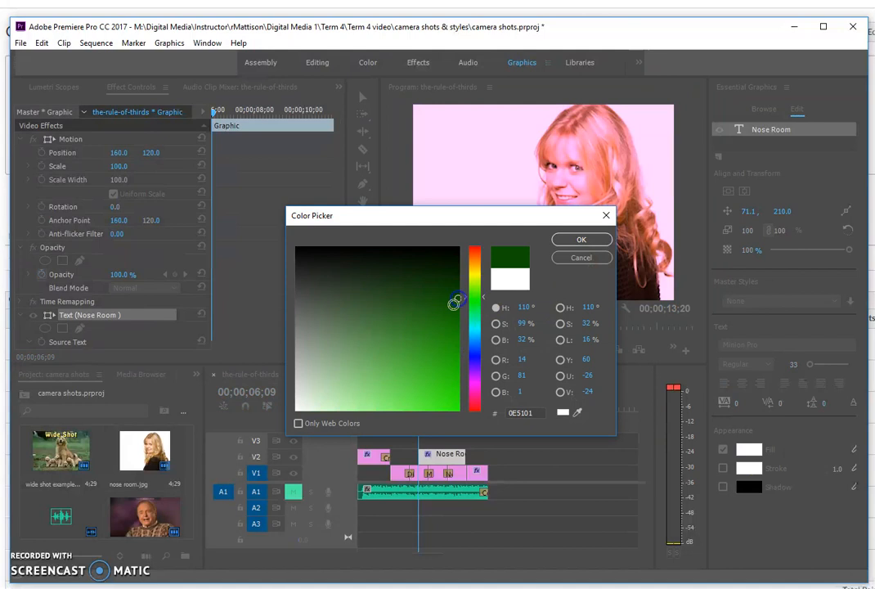
left_click(458, 248)
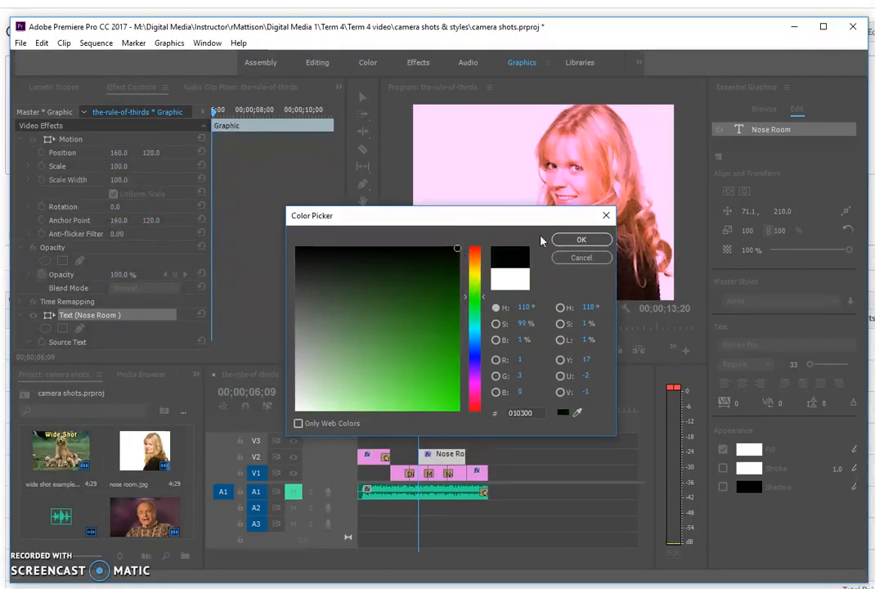
left_click(580, 239)
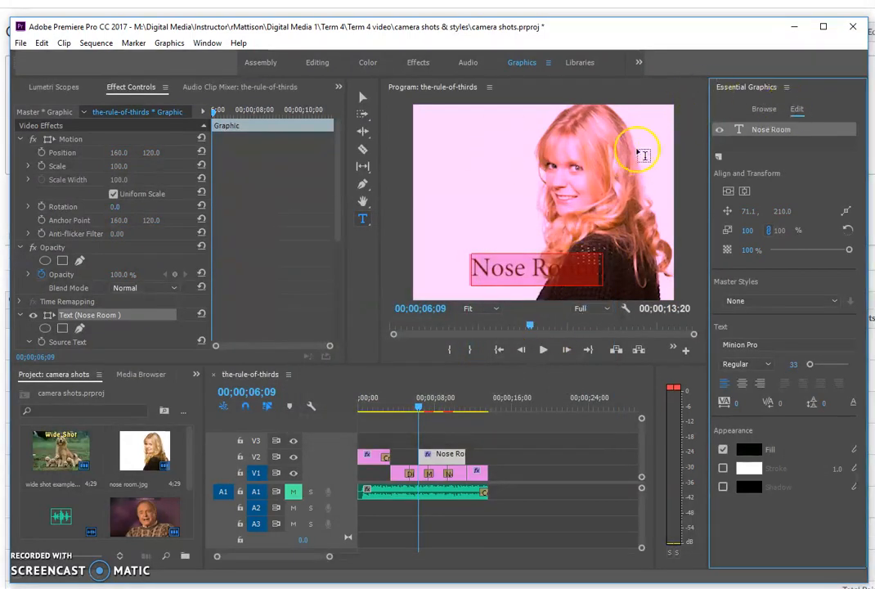
Step: Move the Nose Room title to the top-left corner of the picture
left_click(362, 98)
left_click_drag(539, 275, 486, 130)
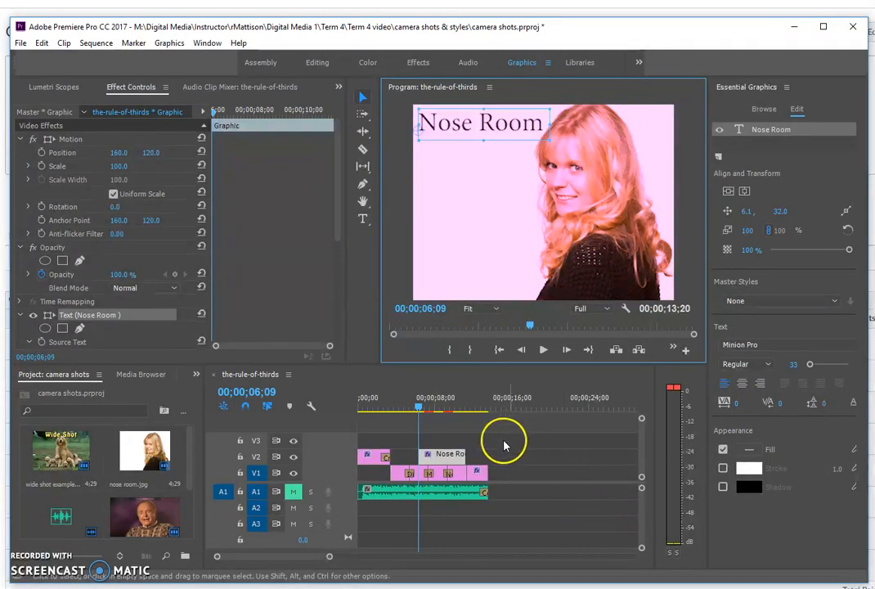
left_click_drag(417, 409, 441, 413)
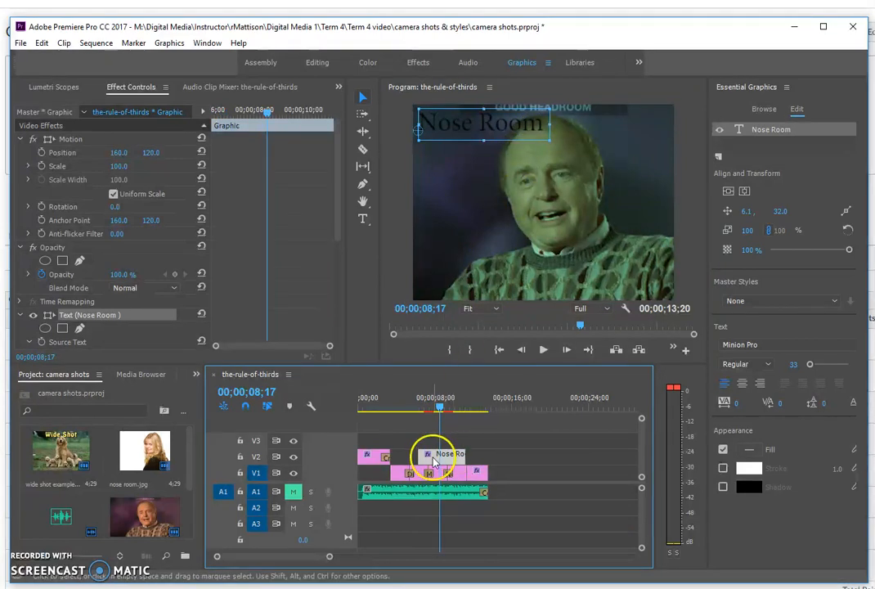
Step: Trim the Nose Room title clip shorter and add a 'Head Room' title over the man's shot
left_click_drag(419, 454, 427, 455)
mouse_move(439, 406)
left_mouse_down()
mouse_move(409, 410)
mouse_move(432, 414)
left_mouse_up()
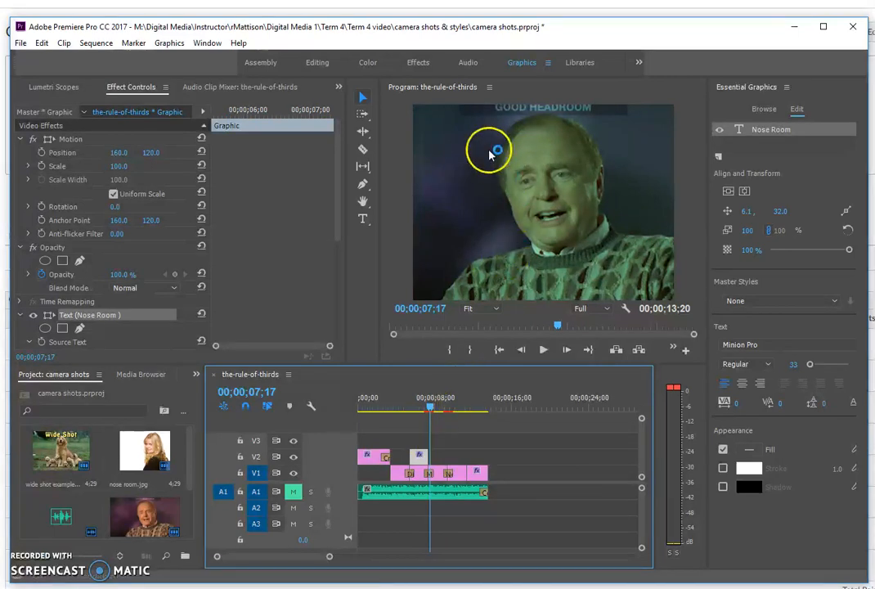
left_click(363, 217)
left_click(479, 146)
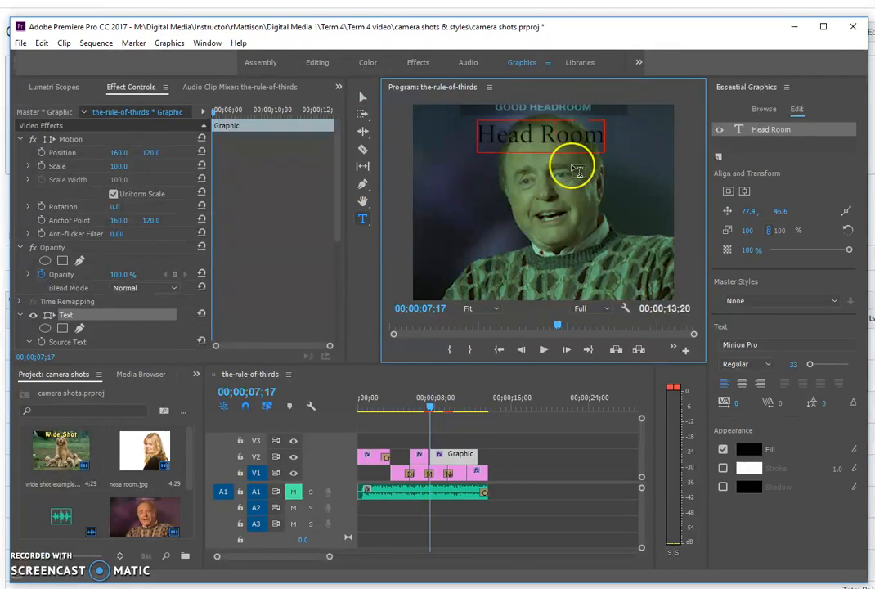
left_click(362, 97)
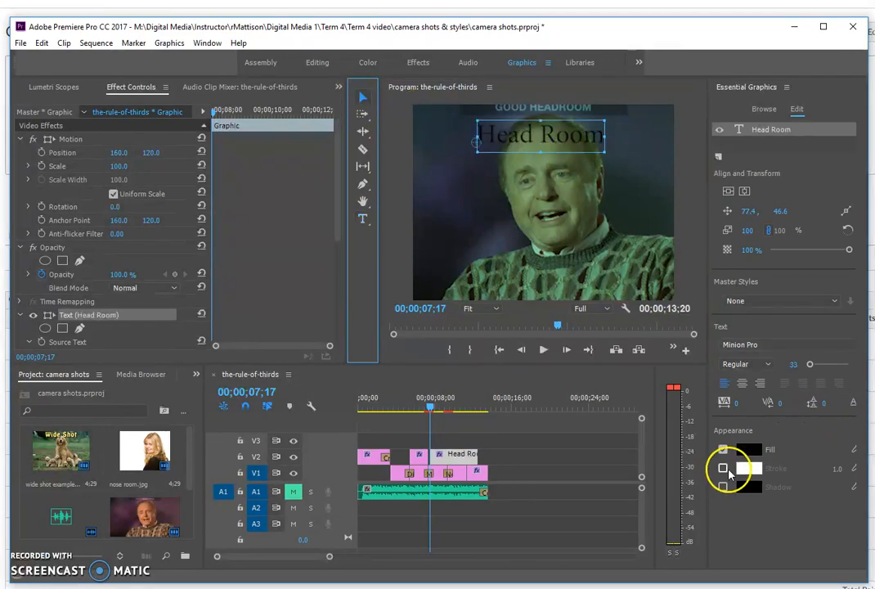
Step: Make the Head Room text white and move it low in the frame
left_click(751, 451)
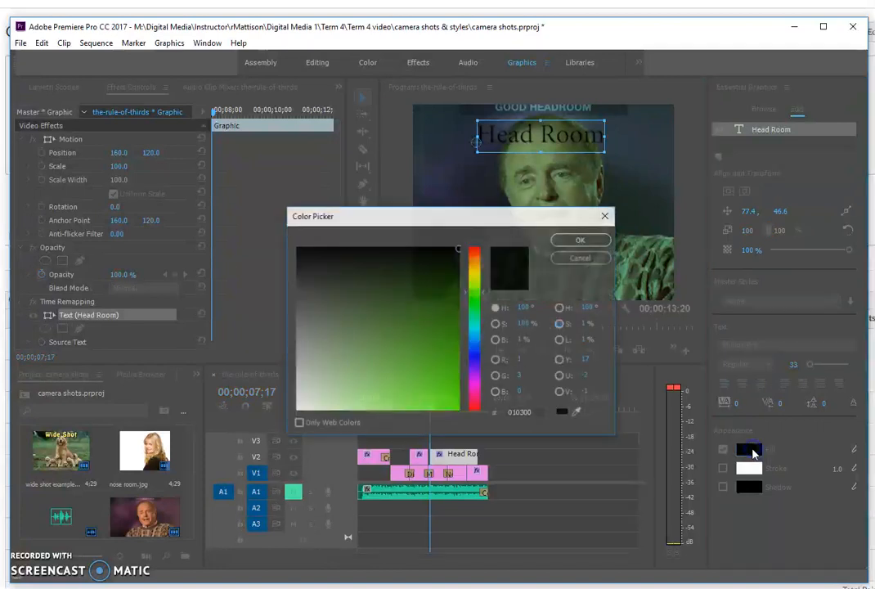
left_click(295, 408)
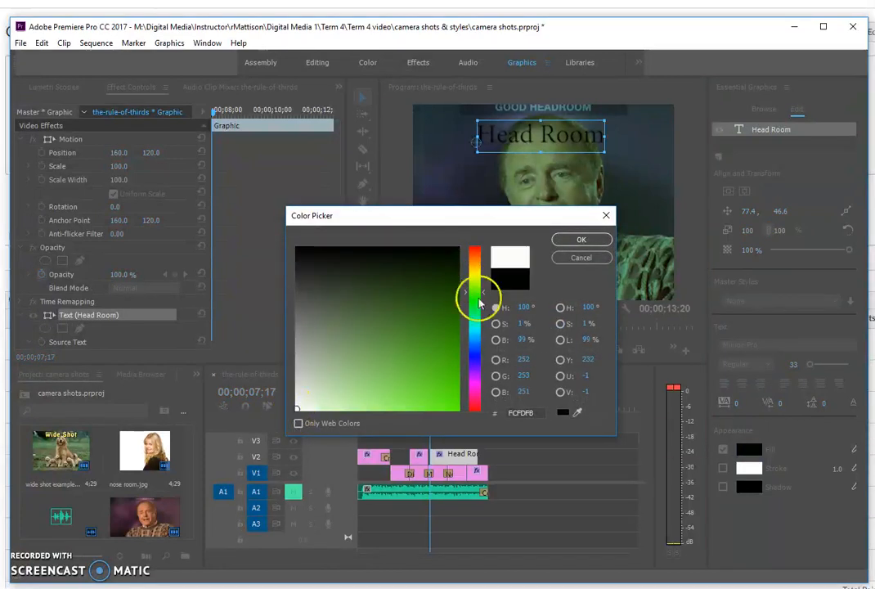
left_click(581, 238)
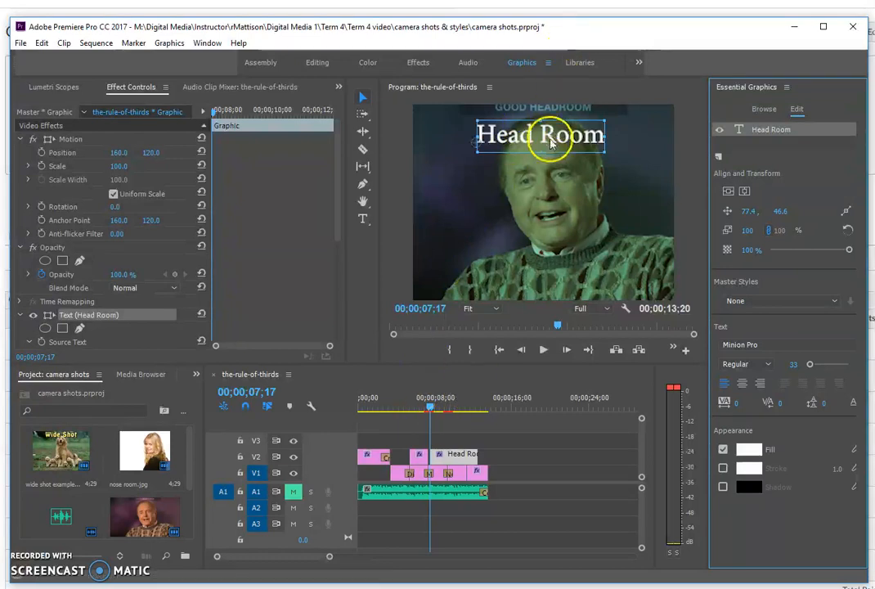
left_click_drag(547, 147, 562, 284)
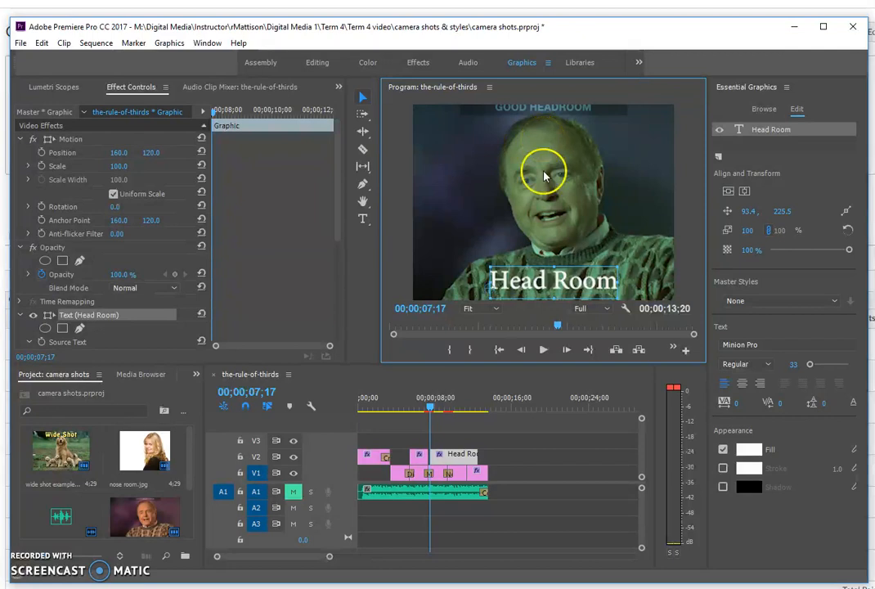
Step: Butt the Head Room clip against the Nose Room title on V2
left_click(417, 406)
left_click_drag(443, 454, 447, 454)
left_click_drag(413, 404, 452, 418)
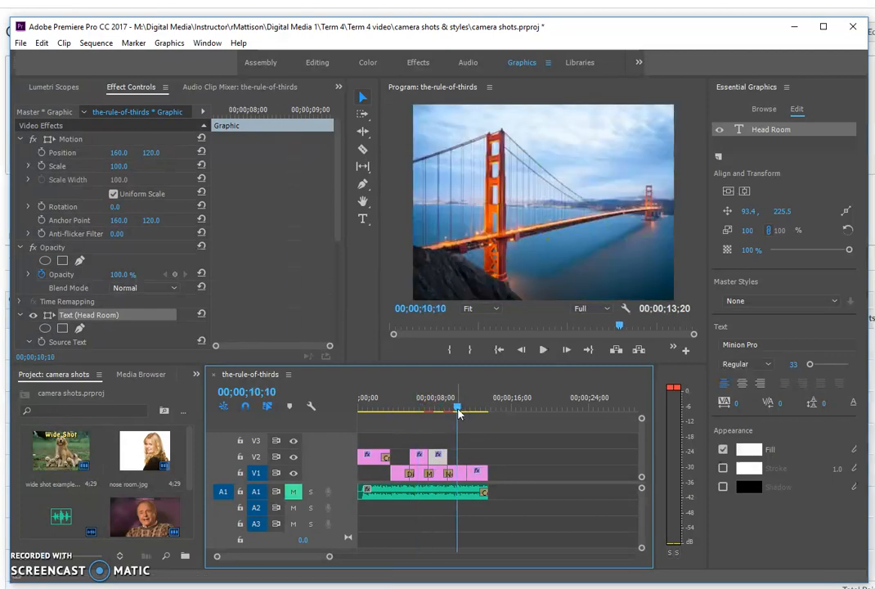
Step: Add a 'Rule of Thirds' title along the bottom of the Golden Gate bridge shot
left_click_drag(453, 409, 448, 409)
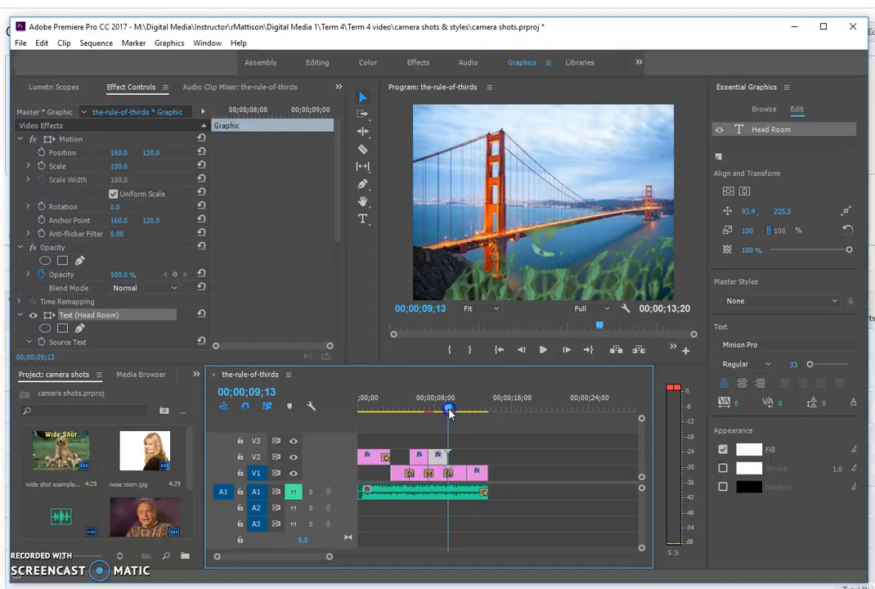
left_click(363, 218)
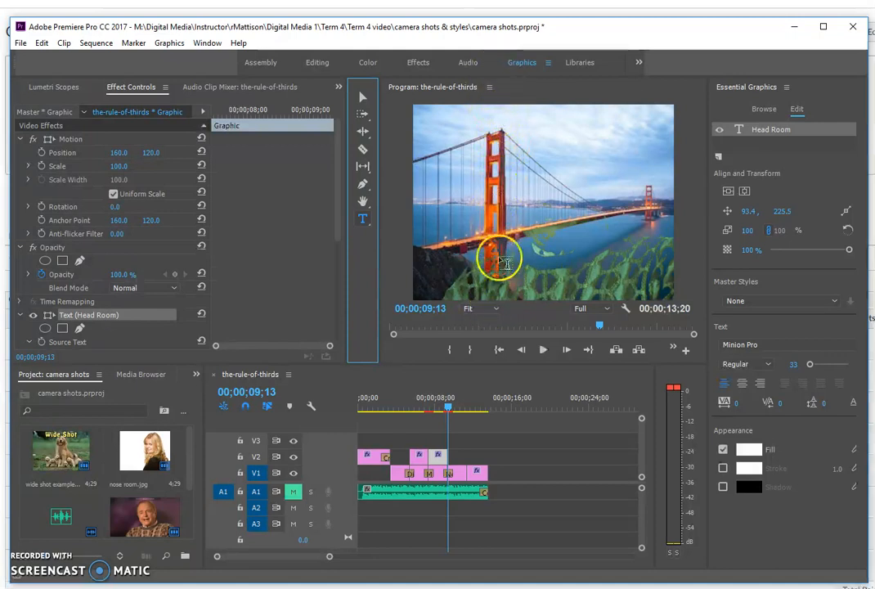
left_click(493, 133)
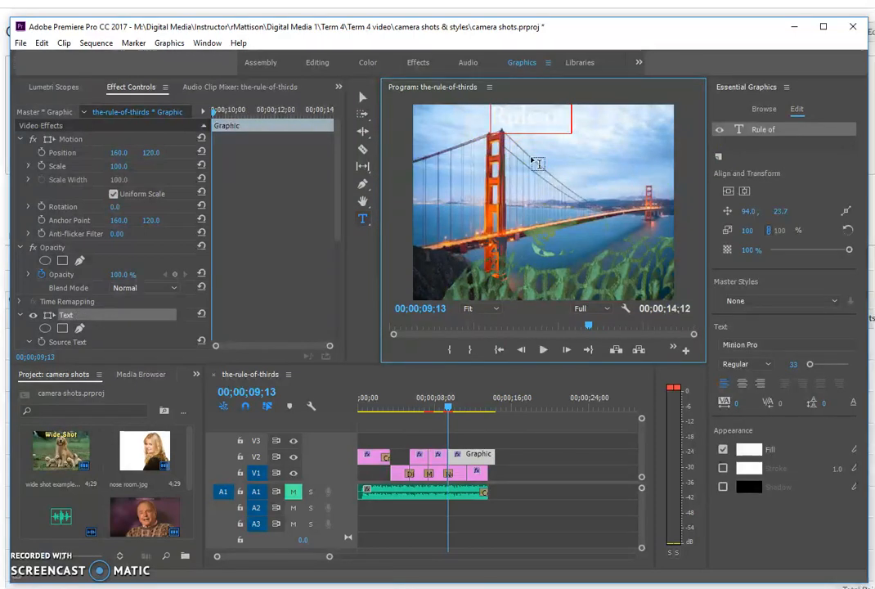
left_click(369, 97)
left_click_drag(562, 123, 542, 290)
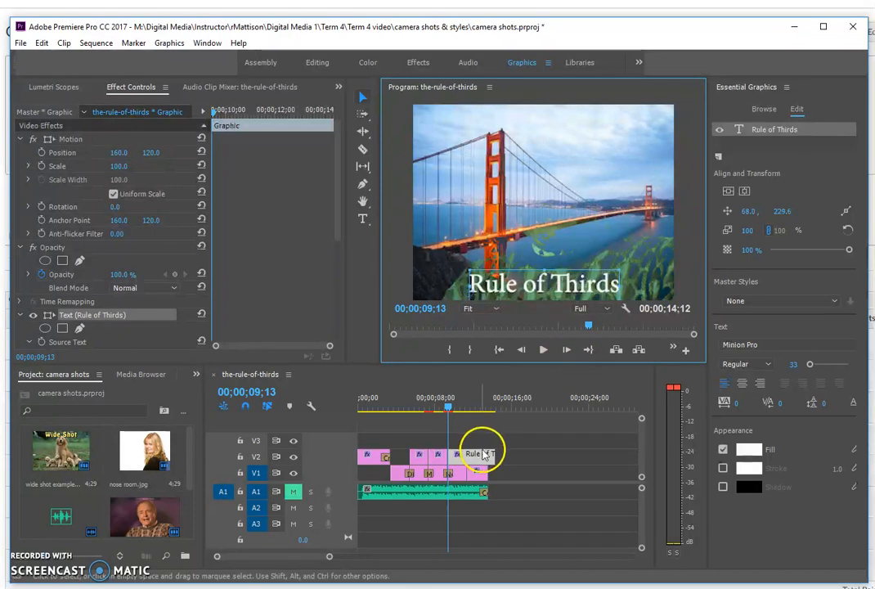
Step: Trim the end of the Rule of Thirds title clip on V2
left_click_drag(491, 455, 467, 455)
left_click(448, 415)
left_click_drag(448, 416, 469, 413)
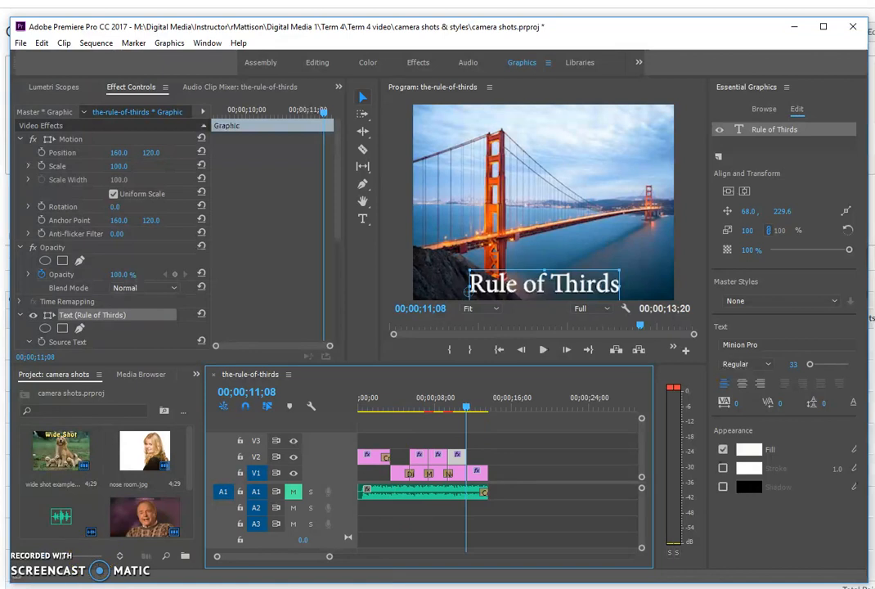
Step: Open the Export Settings window via File > Export > Media
left_click(20, 43)
mouse_move(41, 404)
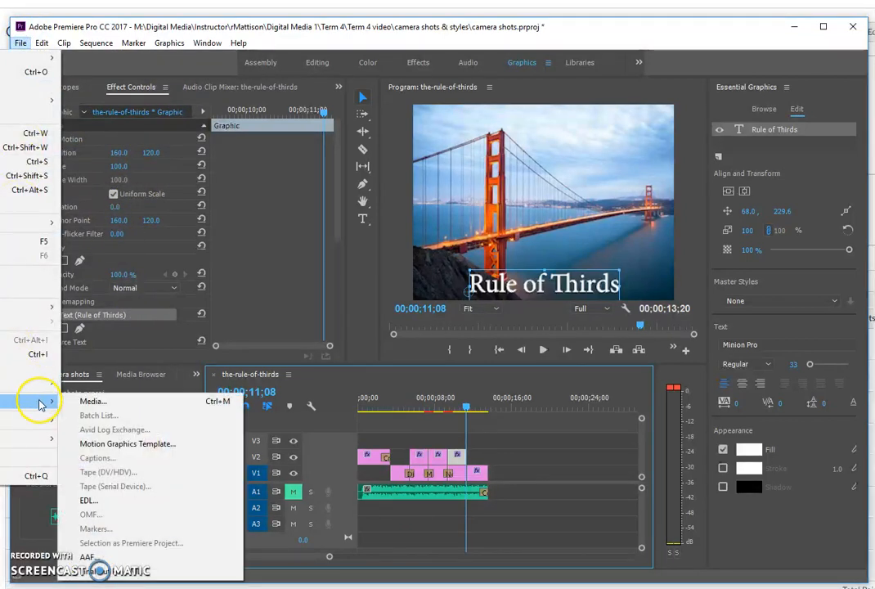
left_click(94, 401)
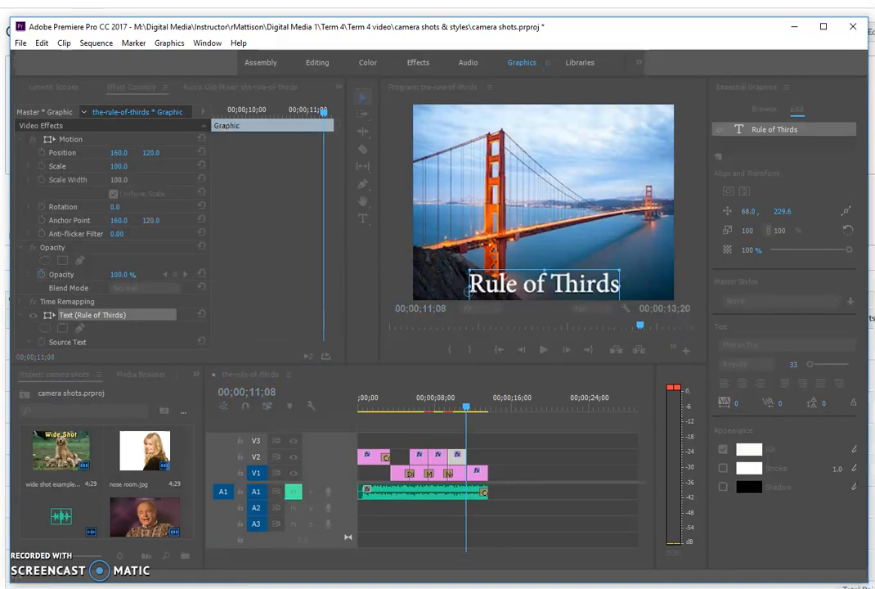
left_click_drag(388, 22, 498, 54)
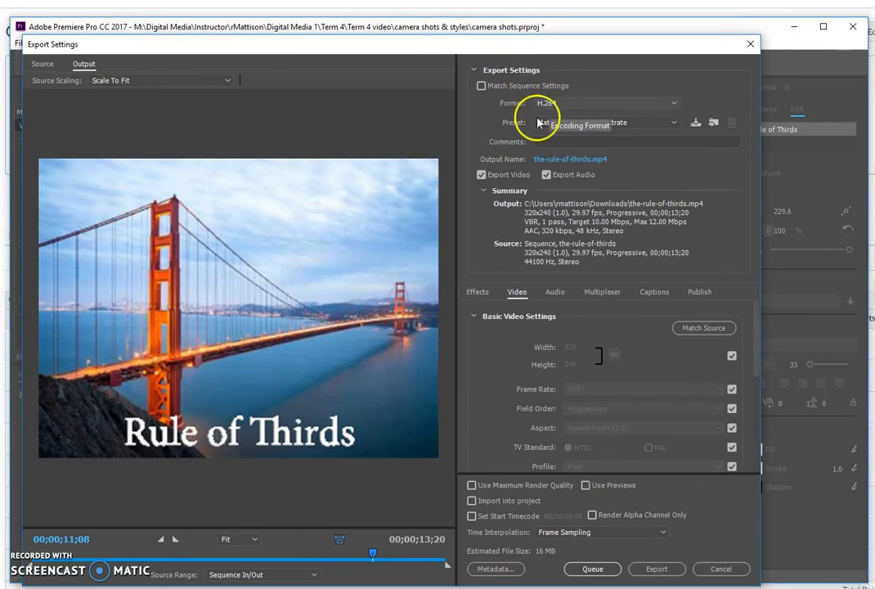
Step: Set the output to camerashots.mp4 in the camera shots & styles folder
left_click(553, 160)
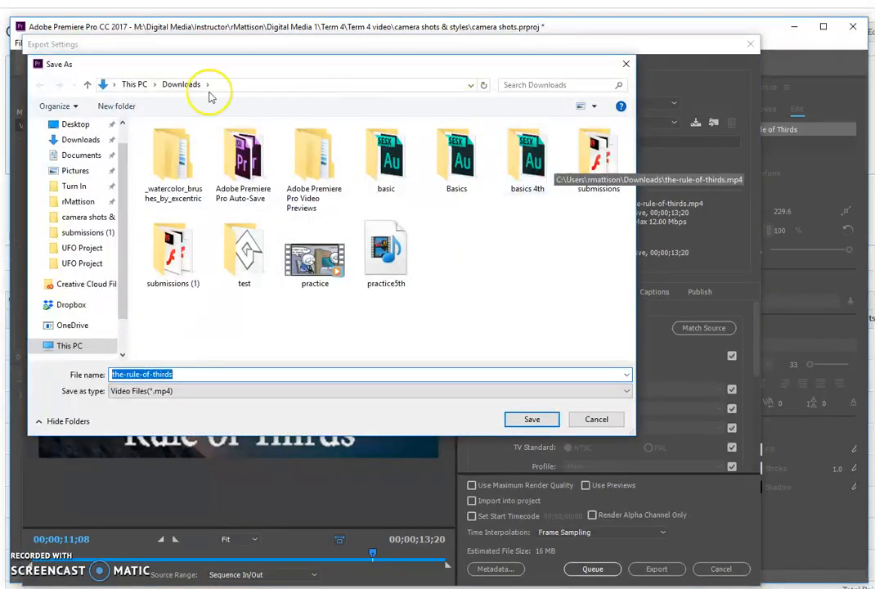
left_click(75, 216)
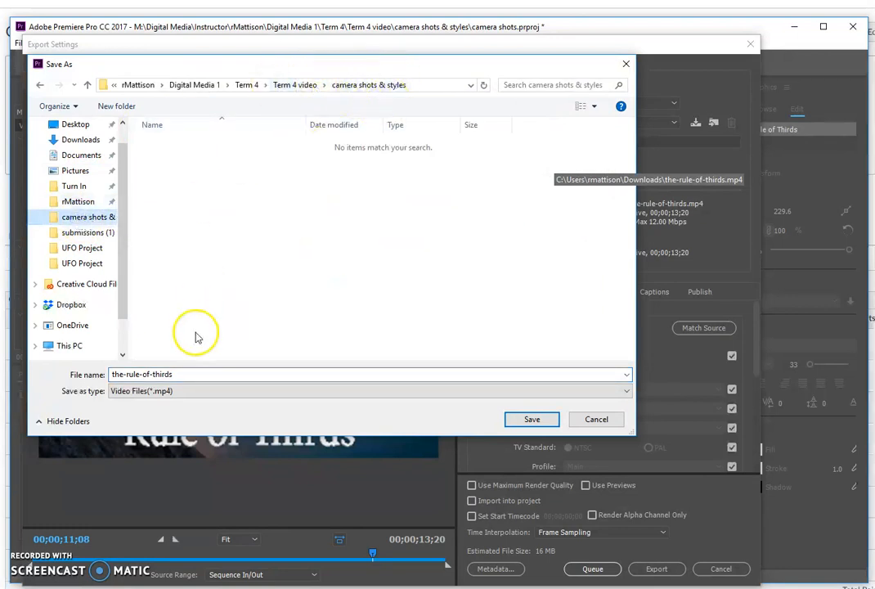
double_click(188, 374)
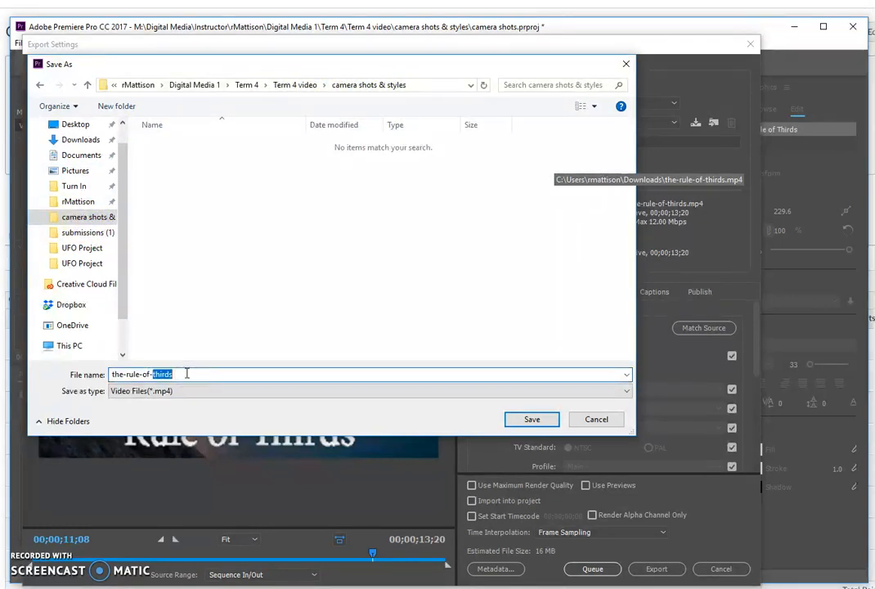
key("BackSpace")
key("BackSpace")
key("BackSpace")
key("BackSpace")
key("BackSpace")
key("BackSpace")
key("BackSpace")
key("BackSpace")
key("BackSpace")
key("BackSpace")
key("BackSpace")
key("BackSpace")
key("BackSpace")
type("camerashots")
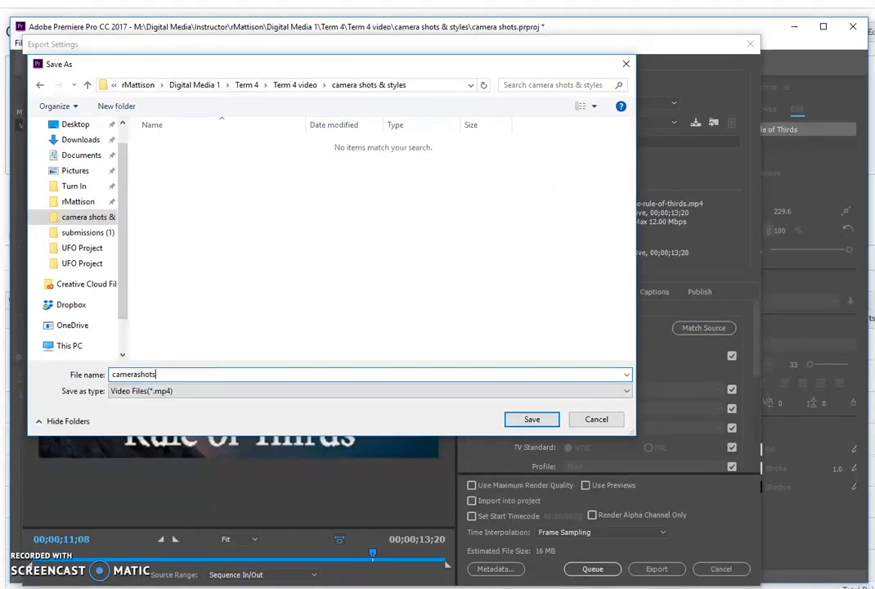
left_click(546, 421)
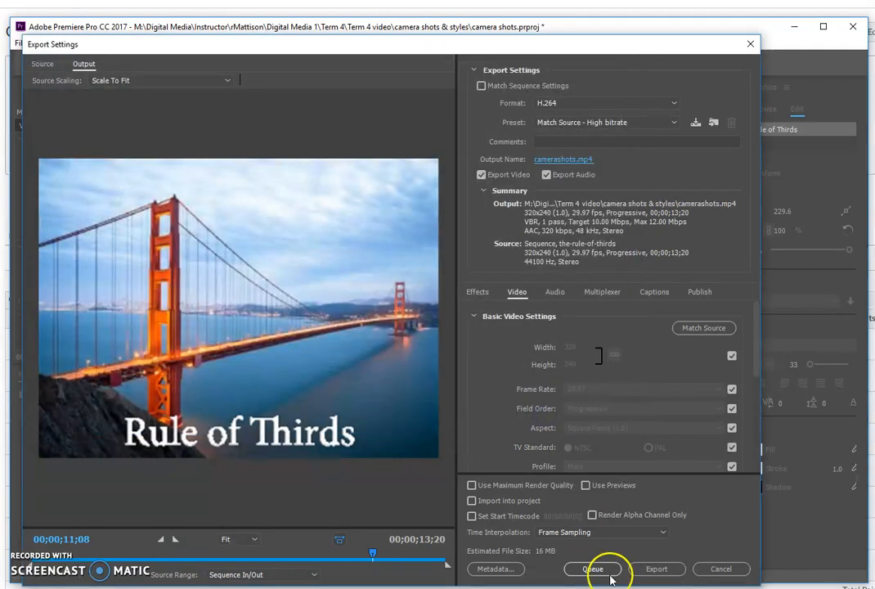